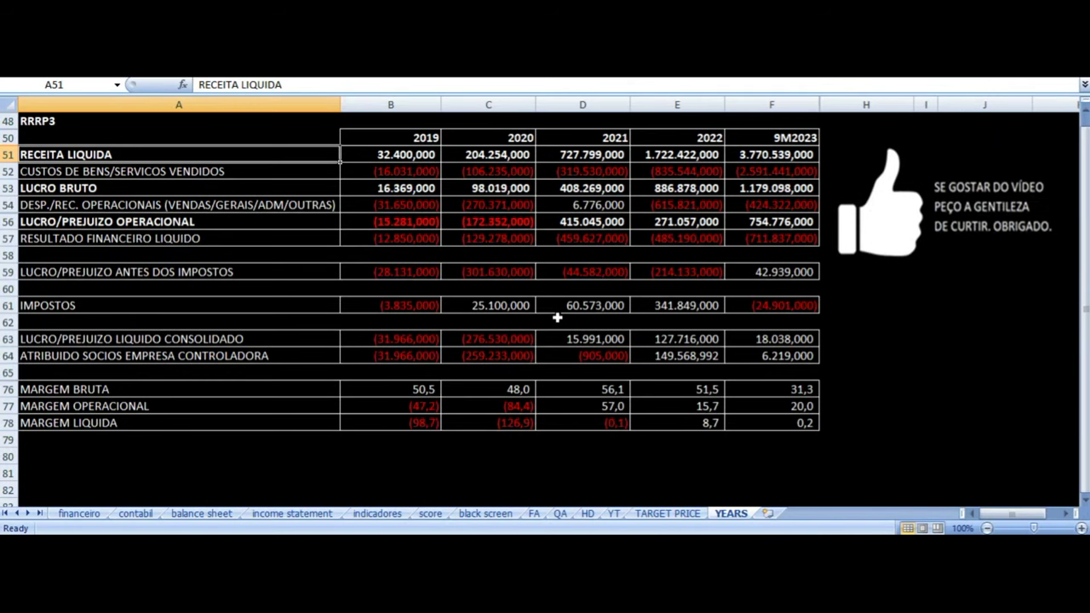
Review the RECEITA LIQUIDA figures year by year from 2019 through 9M2023, starting with the 2019 revenue and costs.
left_click(396, 158)
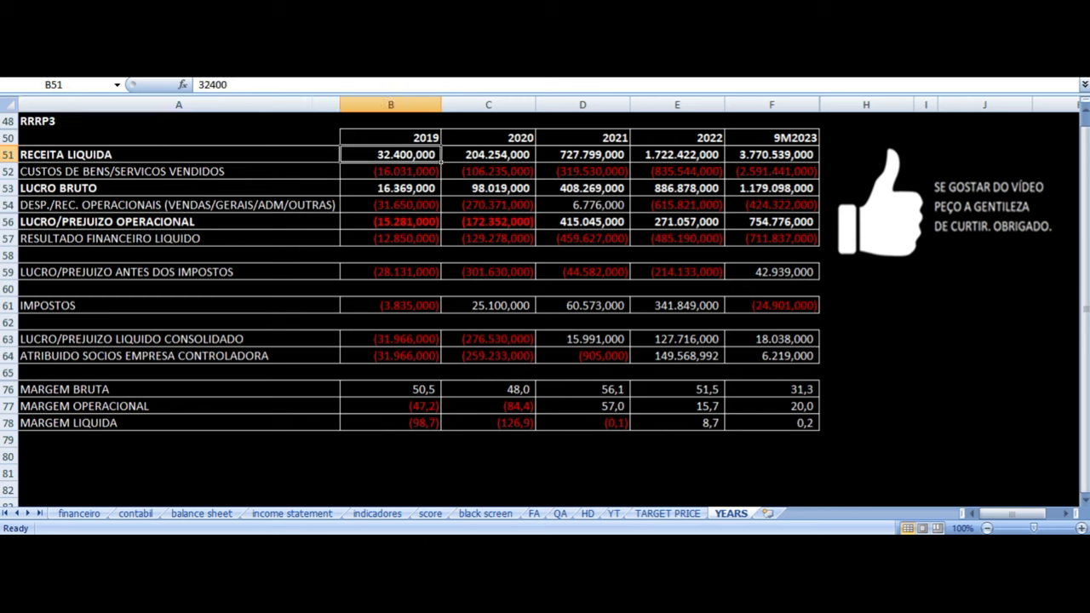
left_click(391, 171)
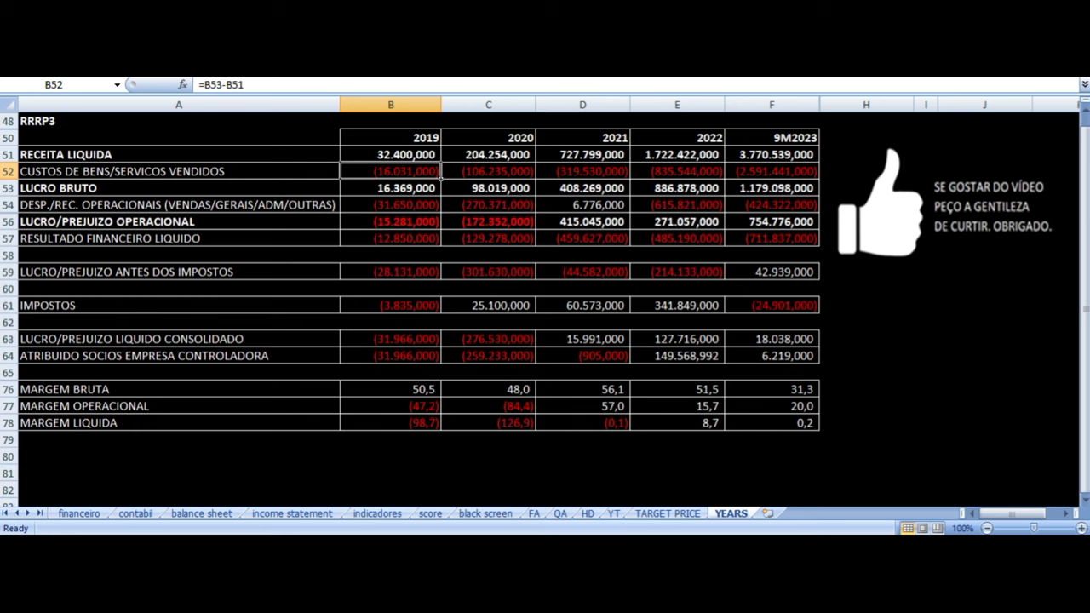
left_click(391, 154)
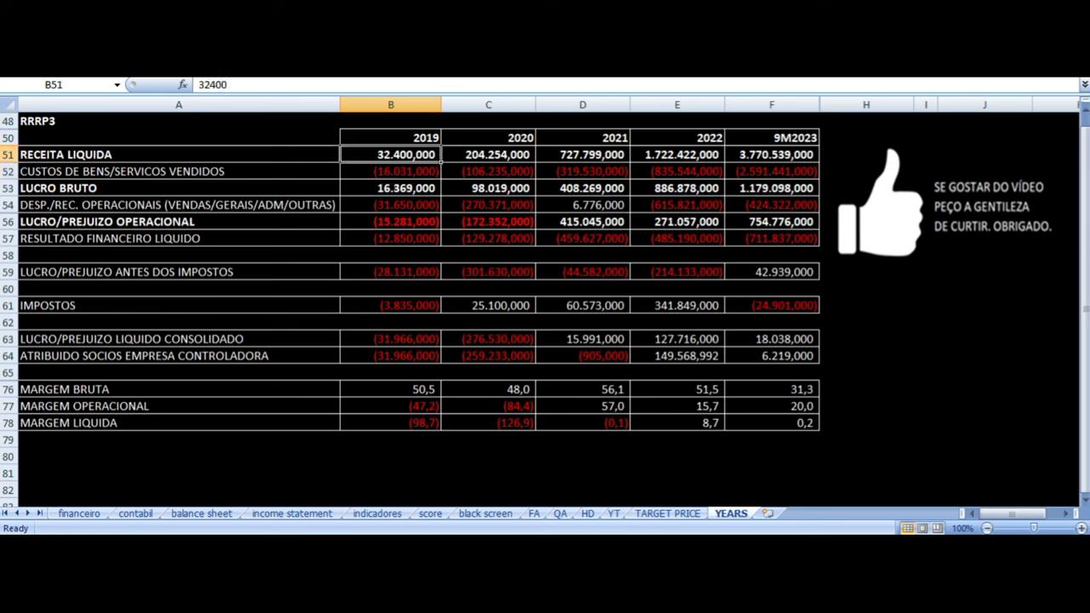
left_click(488, 154)
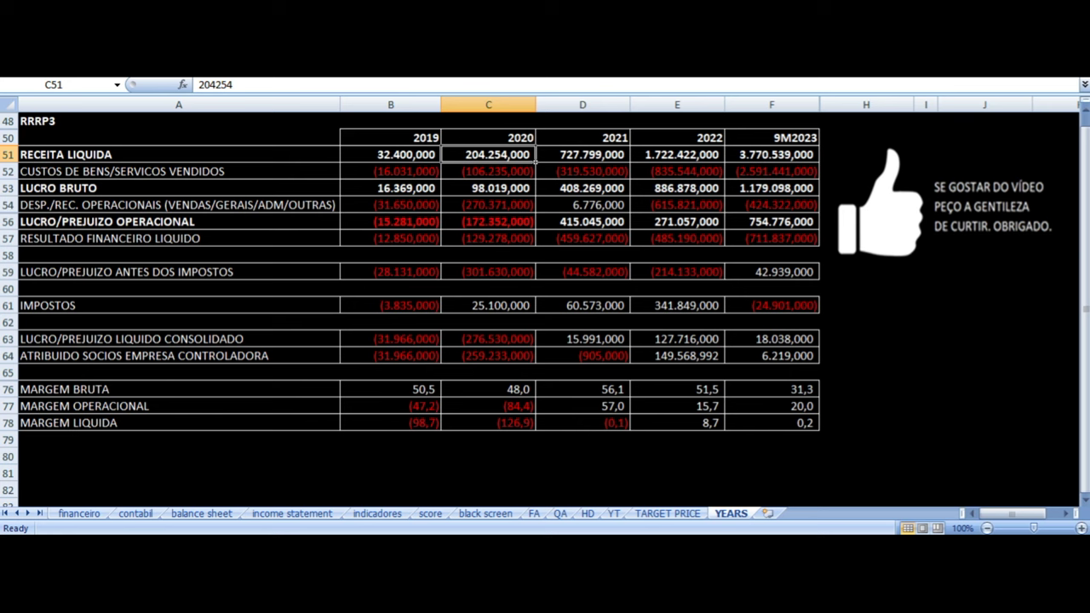
left_click(582, 154)
left_click(582, 137)
left_click(582, 154)
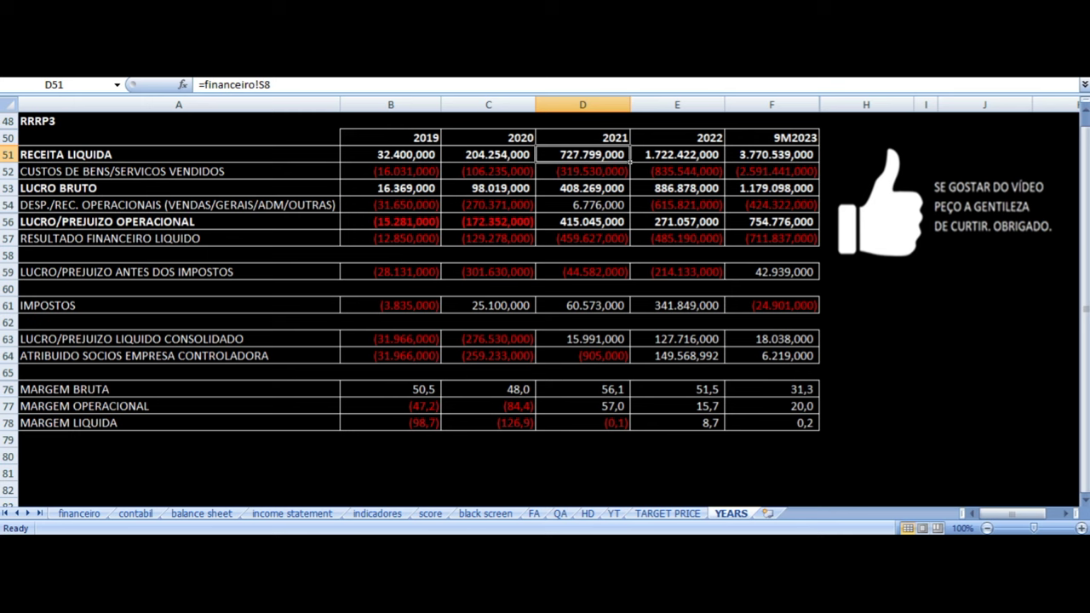
left_click(677, 154)
left_click(677, 137)
left_click(678, 155)
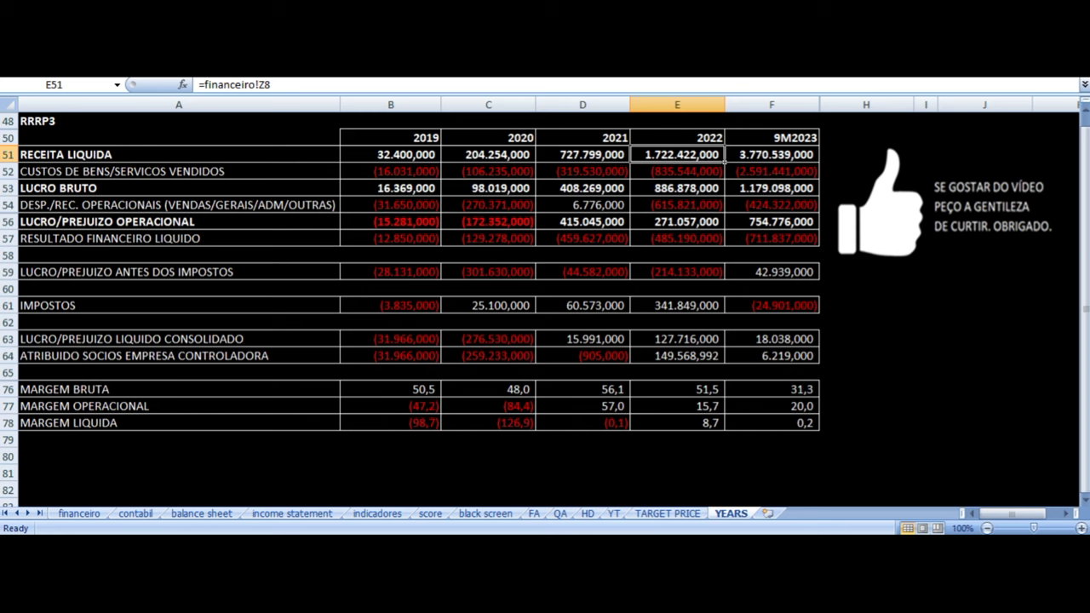
left_click(772, 154)
left_click(772, 137)
left_click(771, 154)
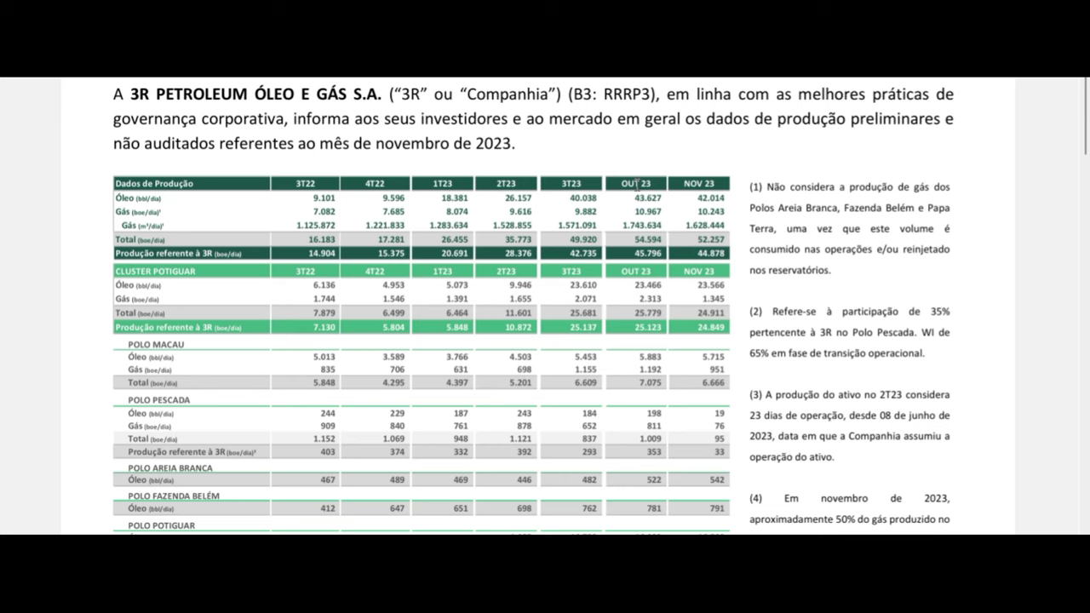
Highlight the OUT 23 and NOV 23 values of the total Produção referente à 3R row, and return to the YEARS spreadsheet.
left_click_drag(635, 260, 731, 253)
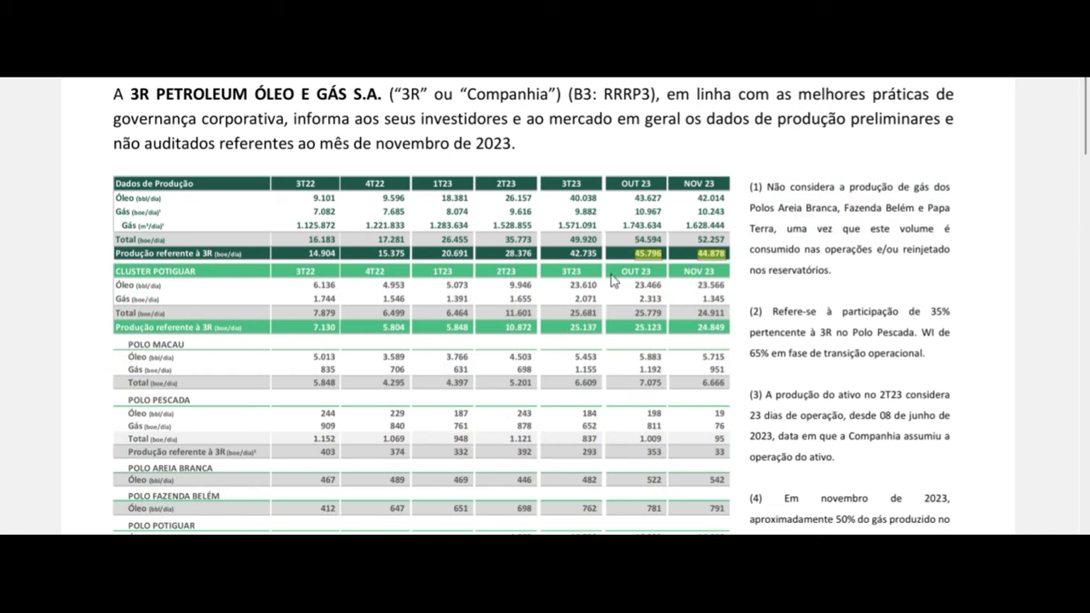
left_click(497, 545)
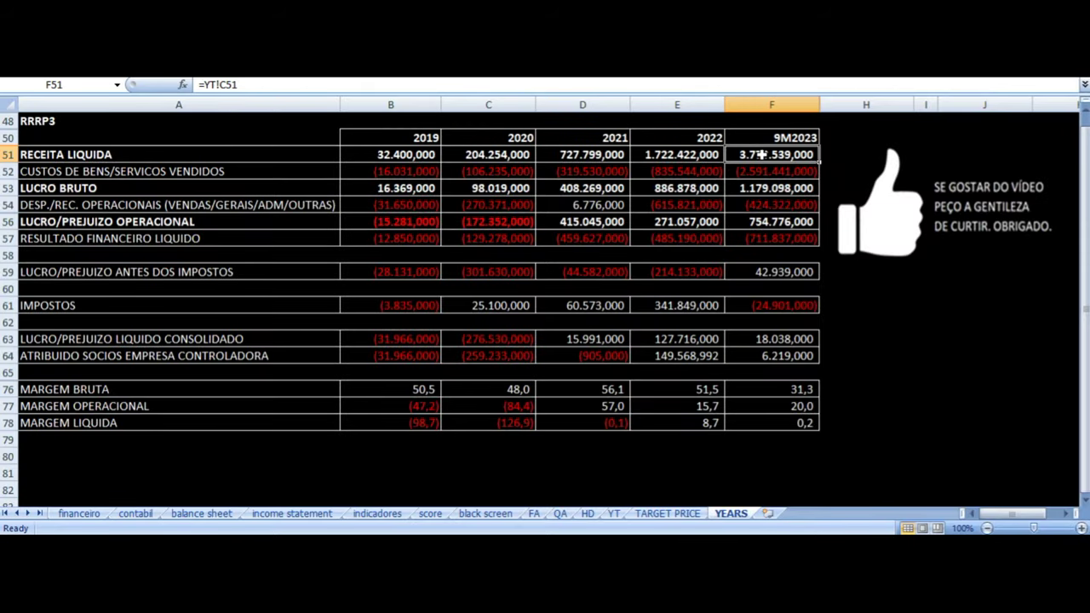
Review the LUCRO BRUTO figures year by year from 2019 through 9M2023.
left_click(402, 192)
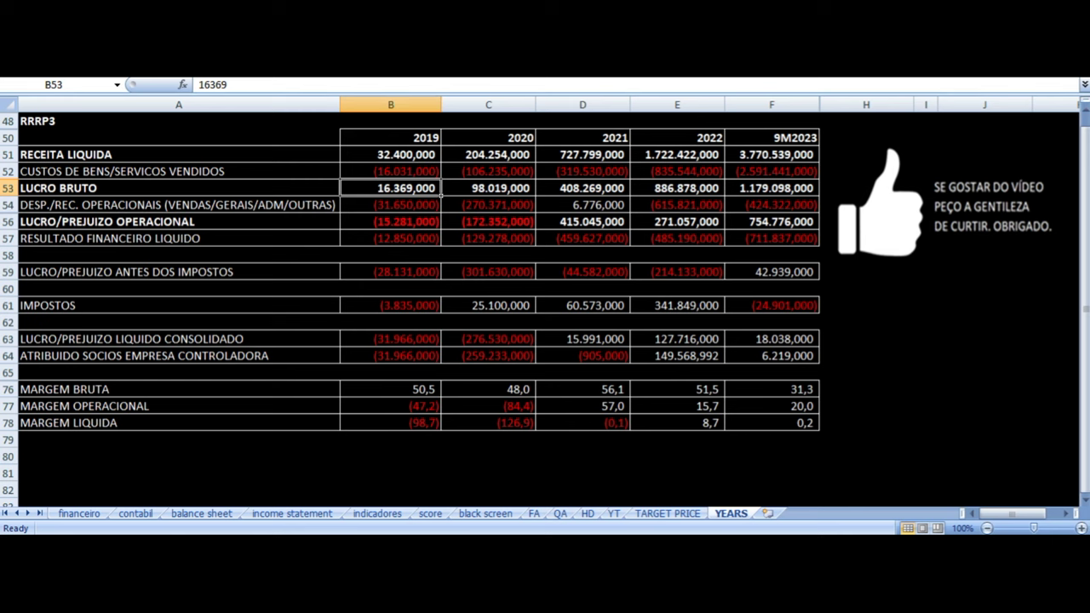
left_click(488, 188)
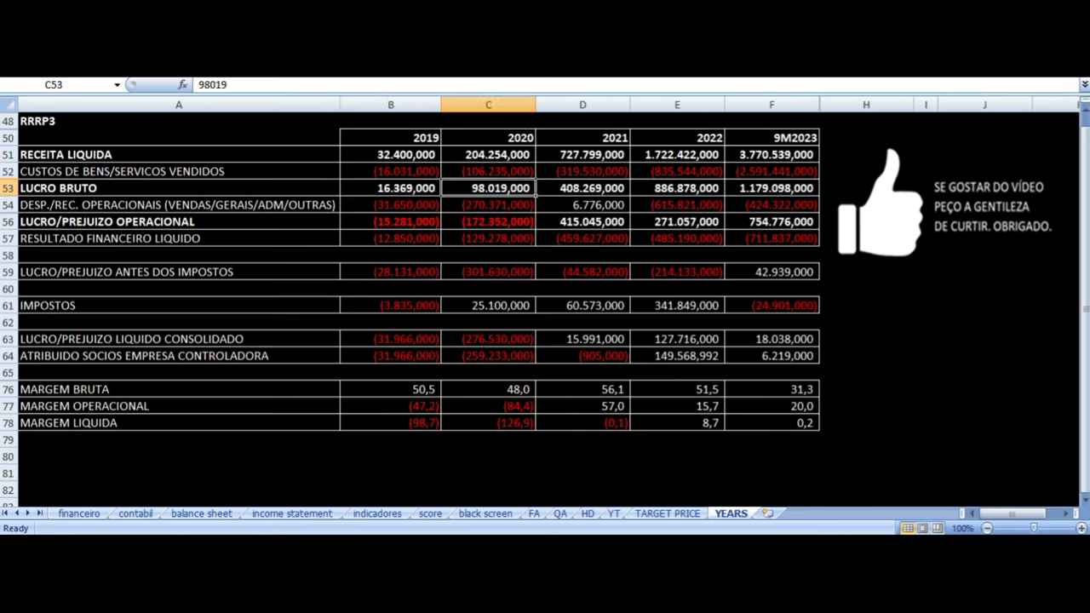
left_click(582, 188)
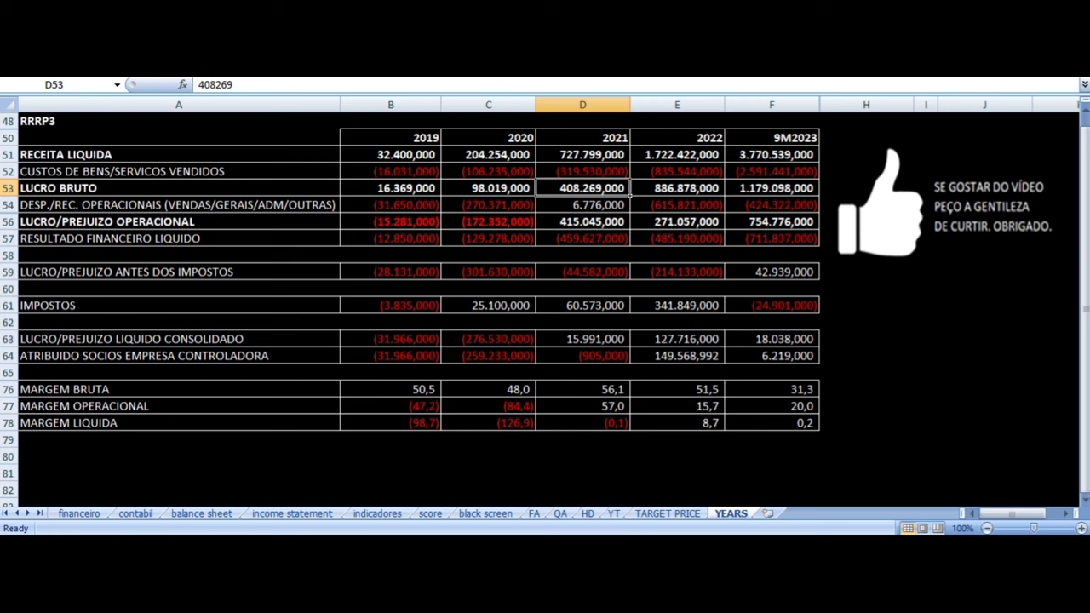
left_click(677, 188)
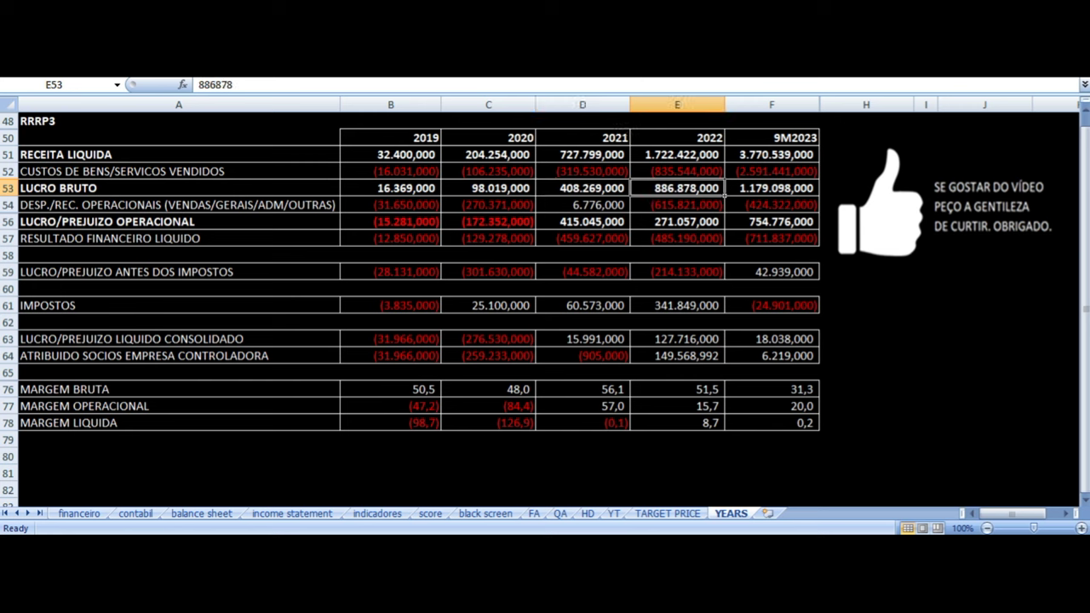
left_click(772, 187)
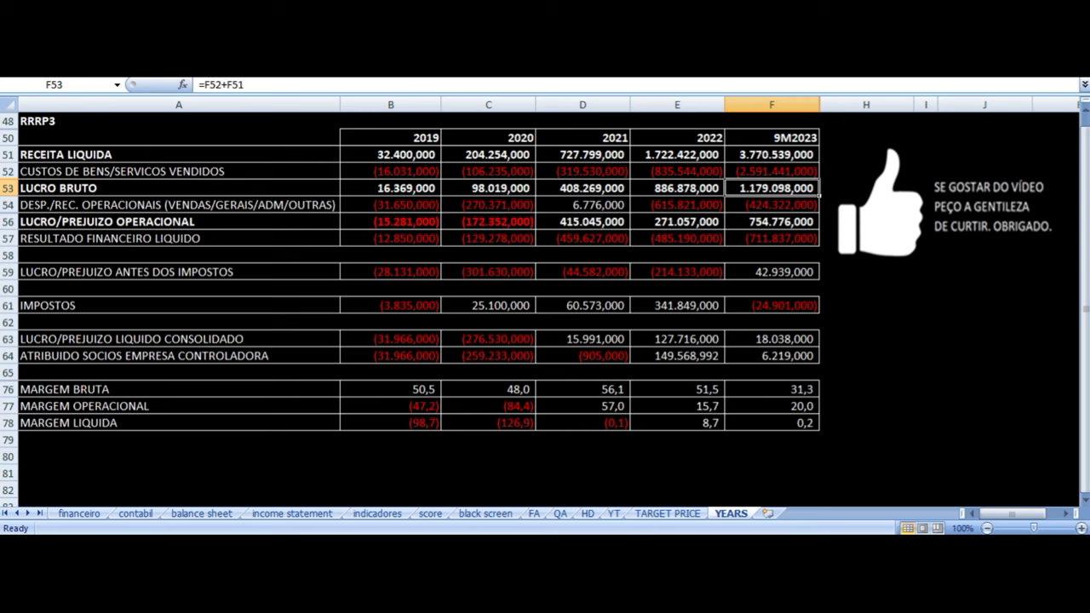
Compare the MARGEM BRUTA of 2022 with that of 9M2023.
left_click(771, 221)
left_click(771, 272)
left_click(772, 339)
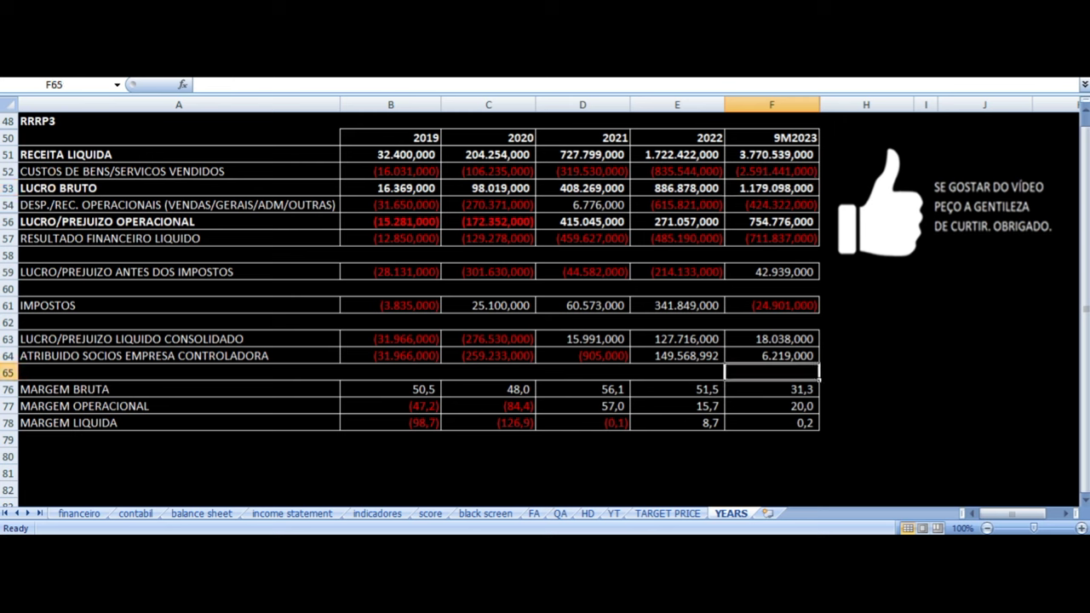
left_click(677, 389)
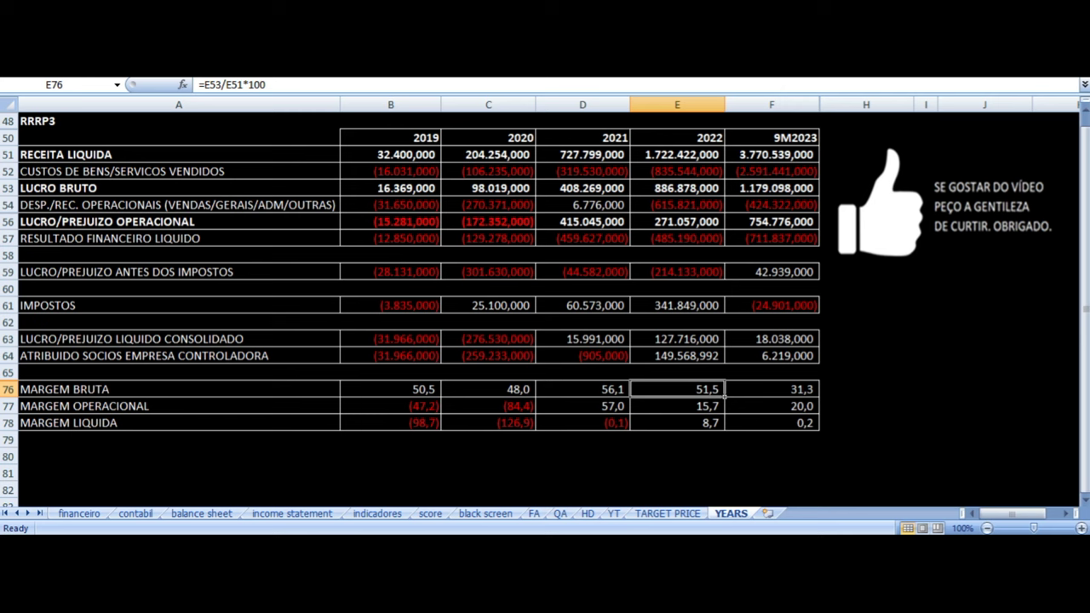
left_click(772, 389)
Examine the 9M2023 gross profit and compare its CUSTOS DE BENS/SERVICOS VENDIDOS with the 2022 costs.
left_click(771, 188)
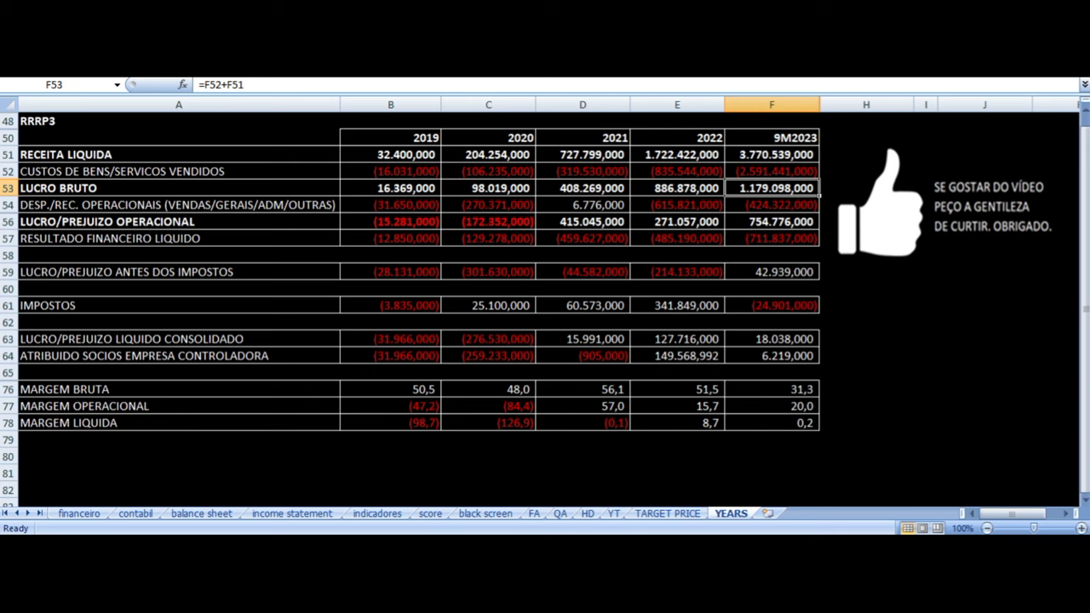
left_click(772, 172)
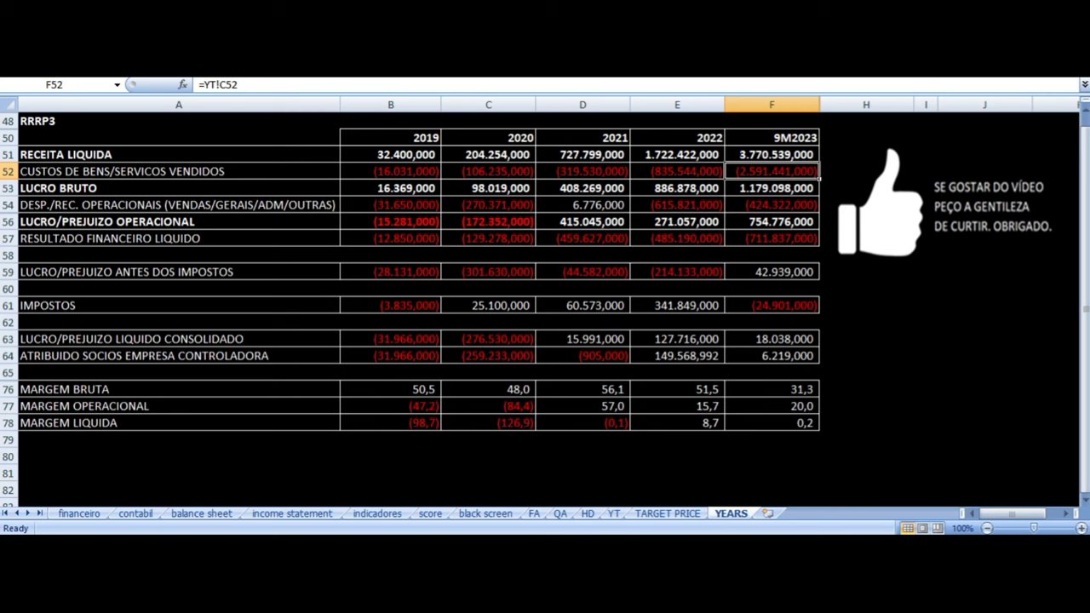
left_click(677, 171)
left_click(772, 171)
Read down the 9M2023 column from the costs of goods and services sold toward the margin rows.
key("Down")
key("Down")
key("Down")
key("Down")
key("Down")
key("Down")
key("Down")
key("Down")
key("Down")
key("Down")
key("Down")
key("Down")
key("Down")
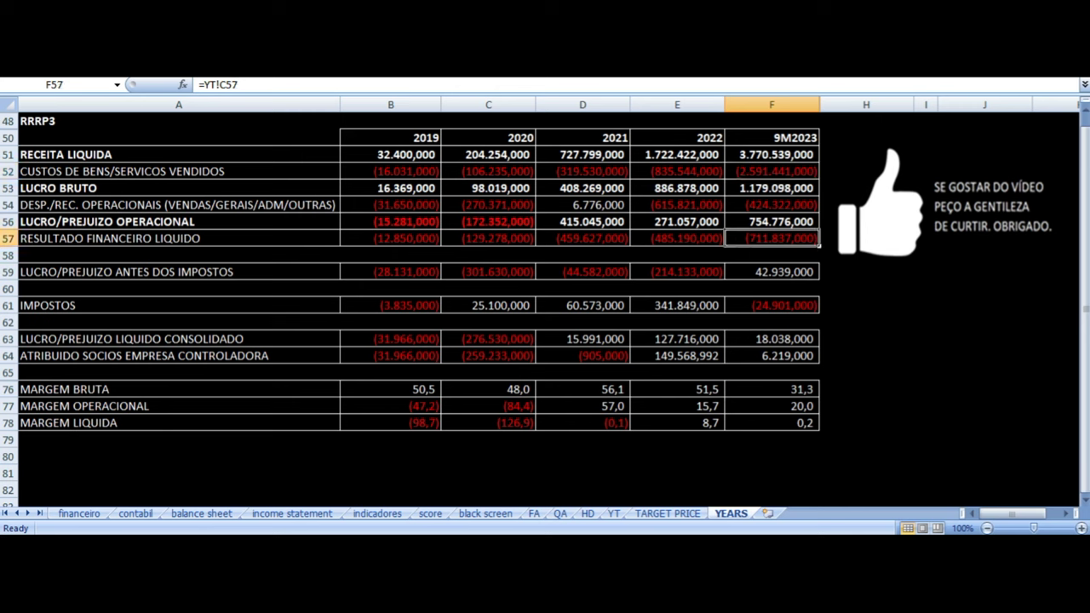
Go back up the 2022 column and compare the DESP./REC. OPERACIONAIS of 2022 and 9M2023.
left_click(677, 372)
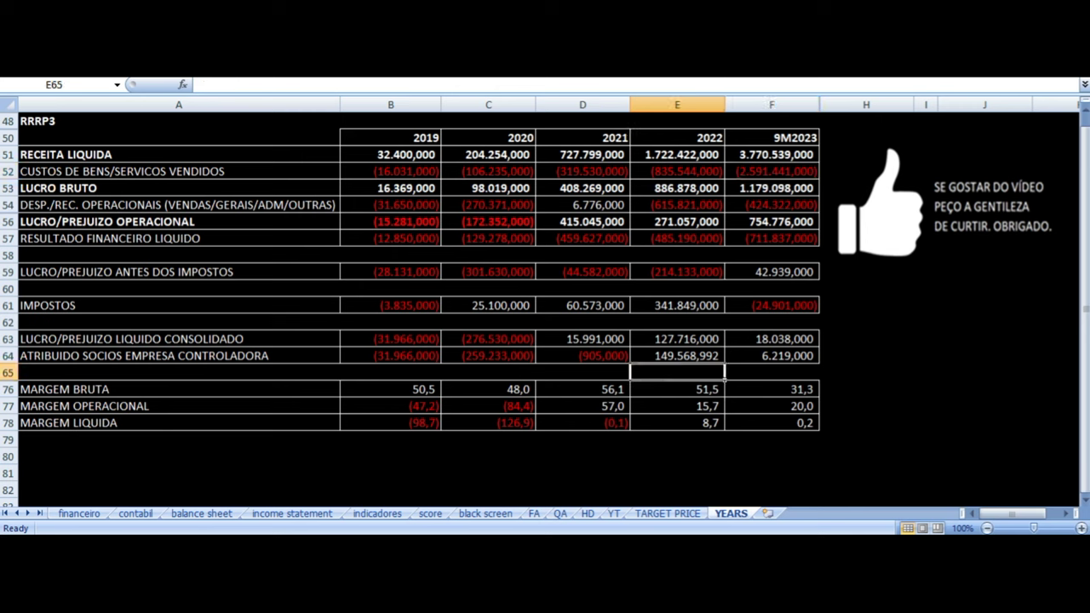
key("Up")
key("Up")
key("Up")
key("Up")
key("Up")
key("Up")
key("Up")
key("Up")
key("Up")
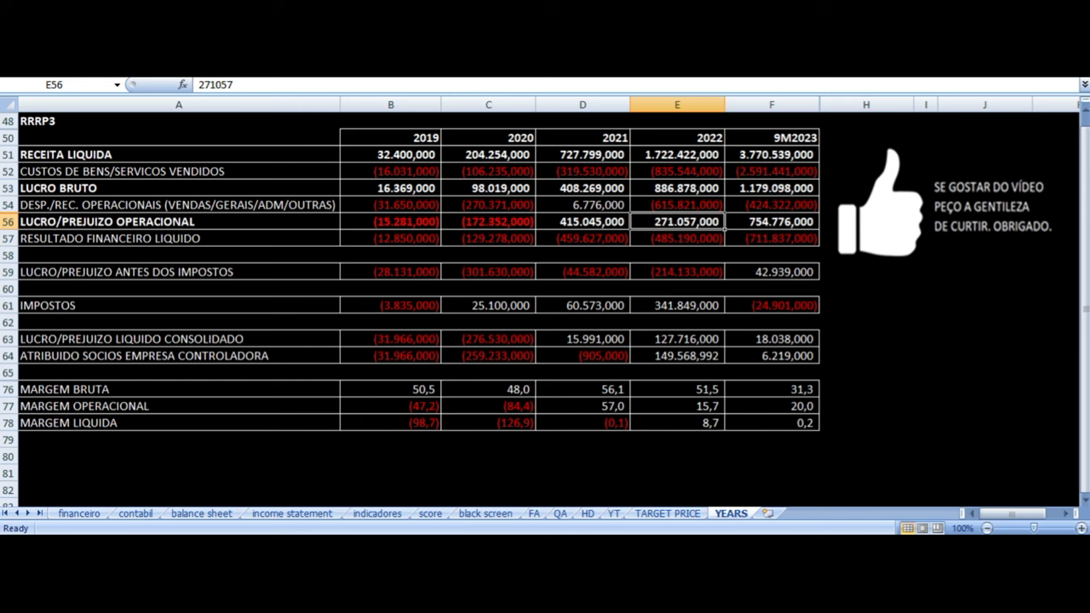
key("Up")
key("Up")
key("Down")
key("Right")
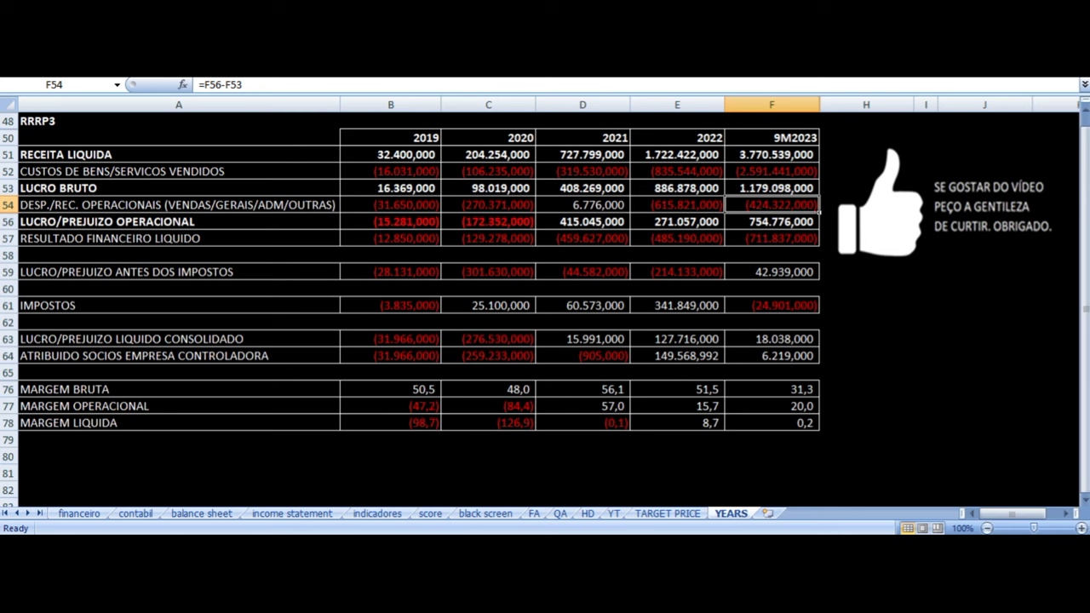
key("Left")
Check the LUCRO/PREJUIZO OPERACIONAL of 2022 and 9M2023, and compare the MARGEM OPERACIONAL of both periods.
left_click(678, 222)
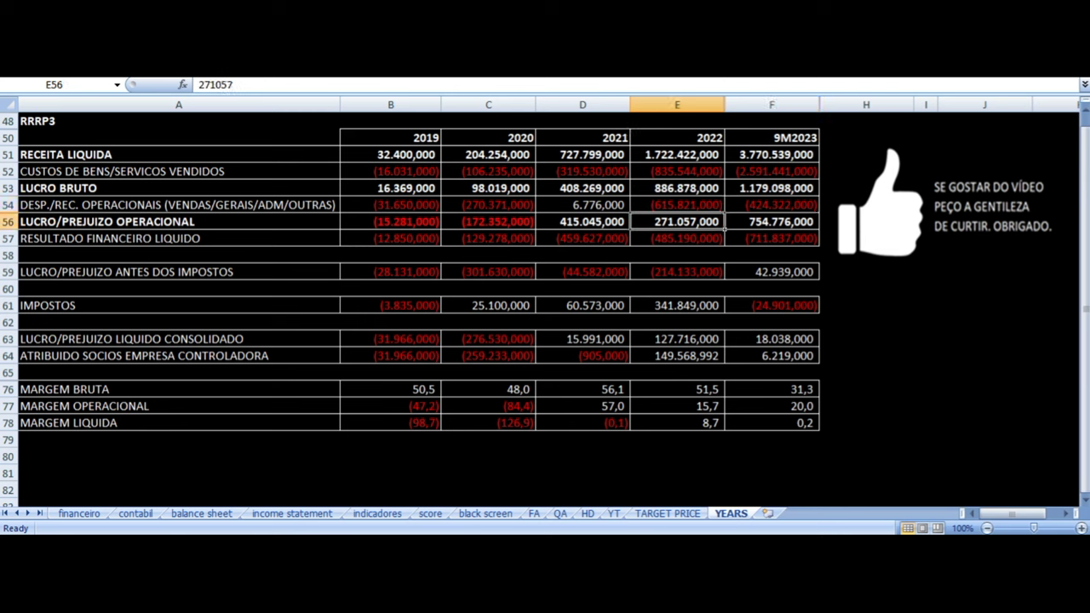
key("Right")
key("Down")
key("Down")
key("Down")
key("Down")
key("Down")
key("Down")
key("Down")
key("Down")
key("Down")
key("Down")
key("Down")
key("Down")
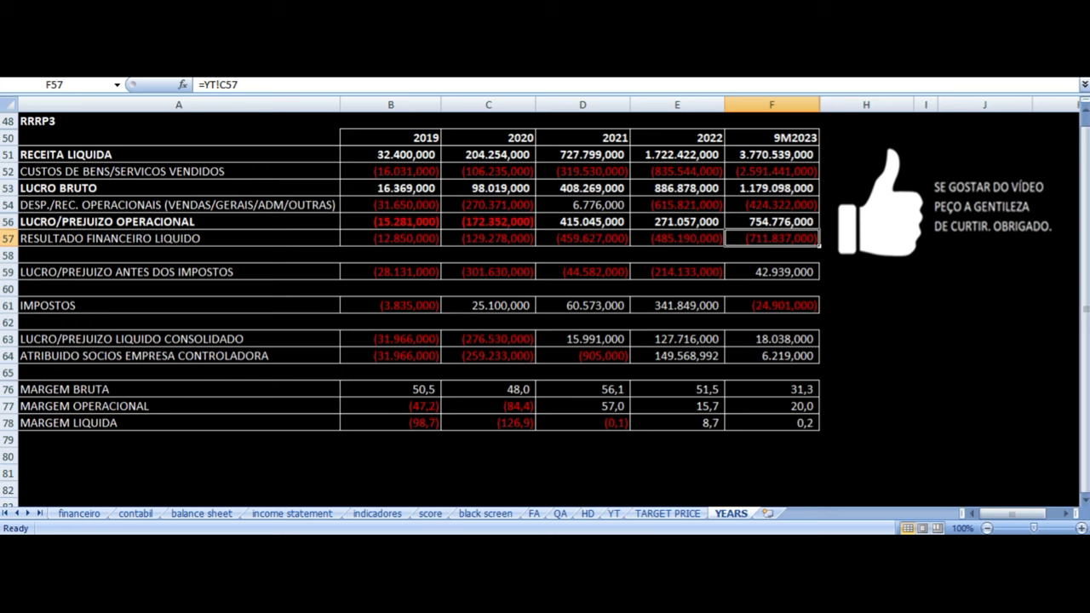
key("Up")
key("Left")
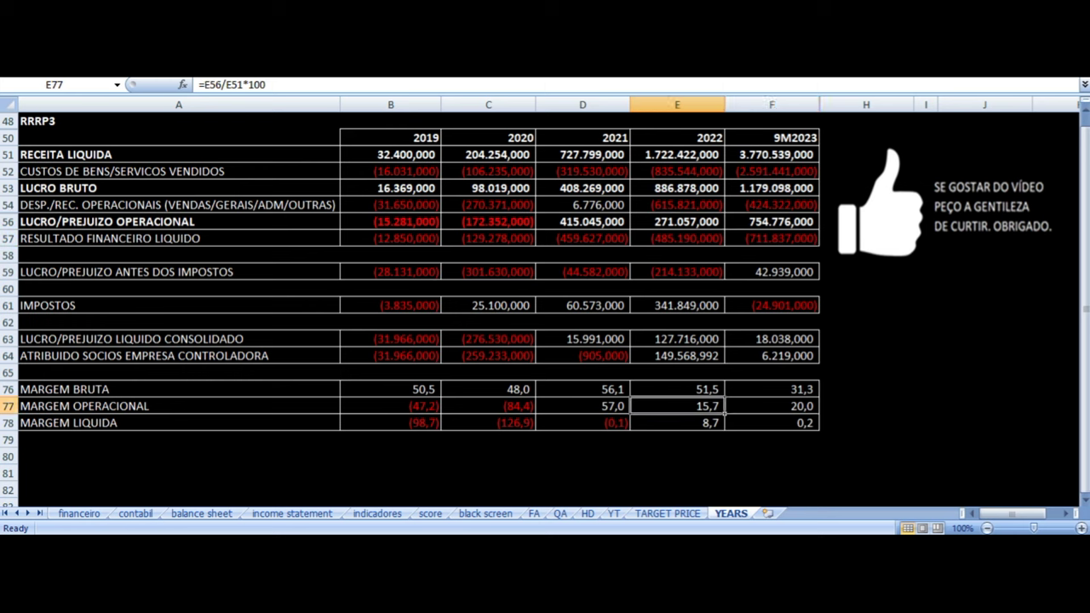
key("Right")
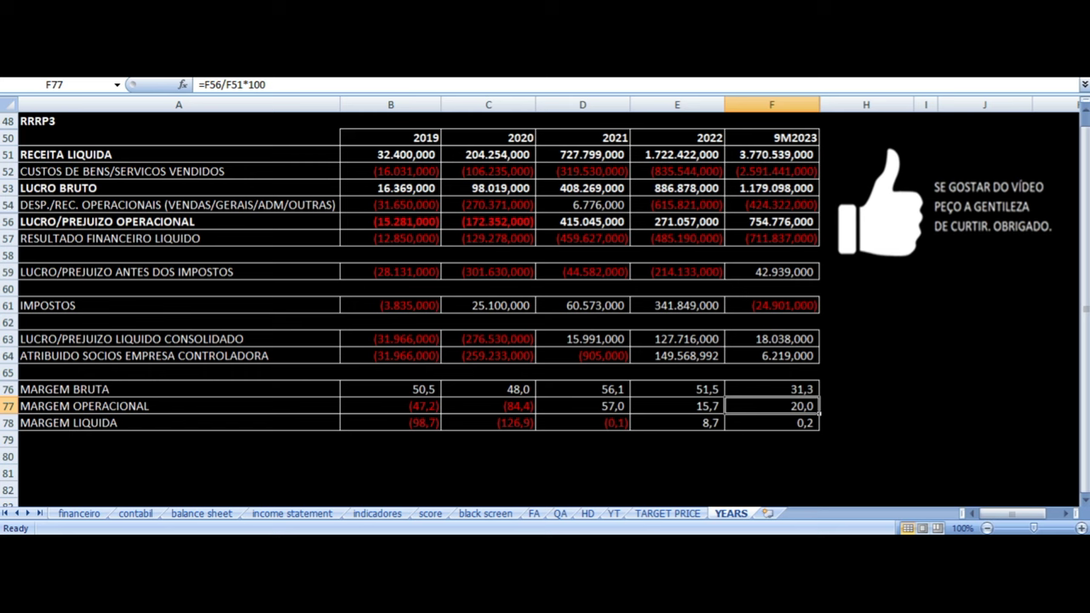
Return to the LUCRO/PREJUIZO OPERACIONAL row and compare the 9M2023 result with 2022.
key("Up")
key("Up")
key("Up")
key("Up")
key("Up")
key("Up")
key("Up")
key("Up")
key("Up")
key("Up")
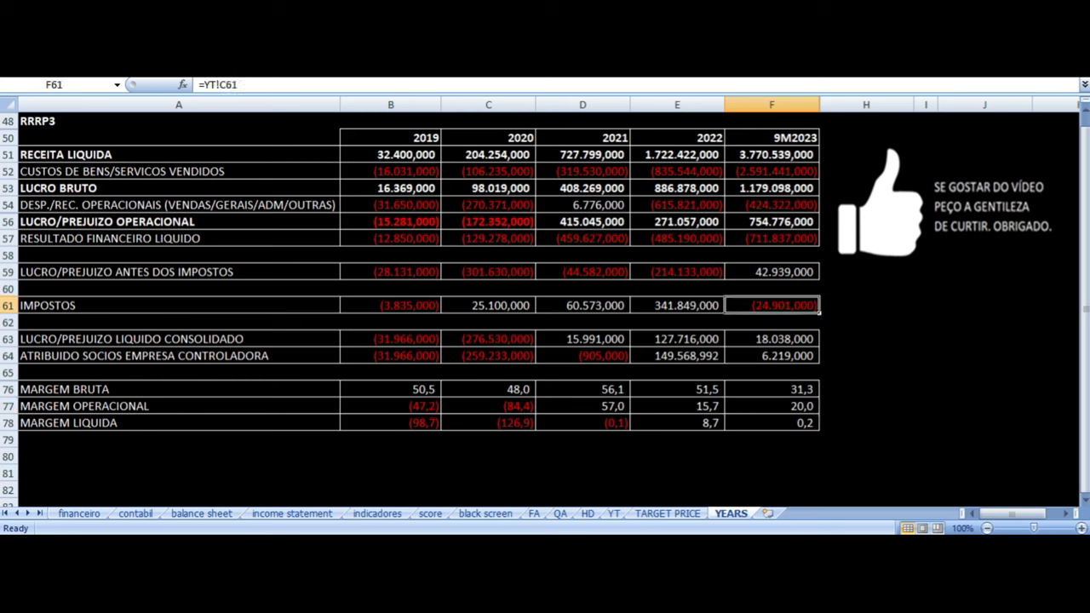
key("Up")
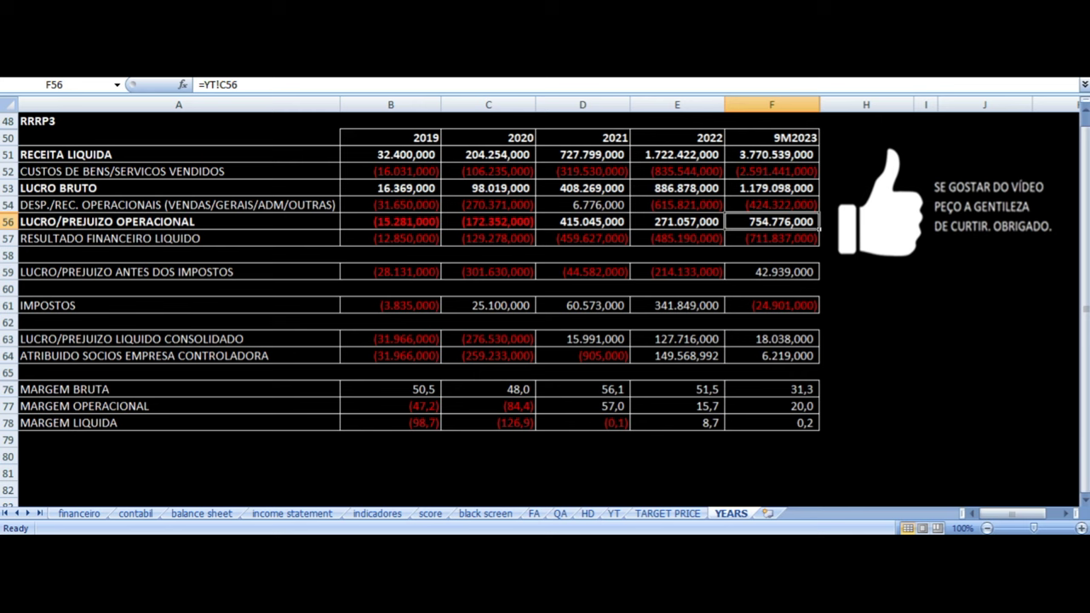
key("Left")
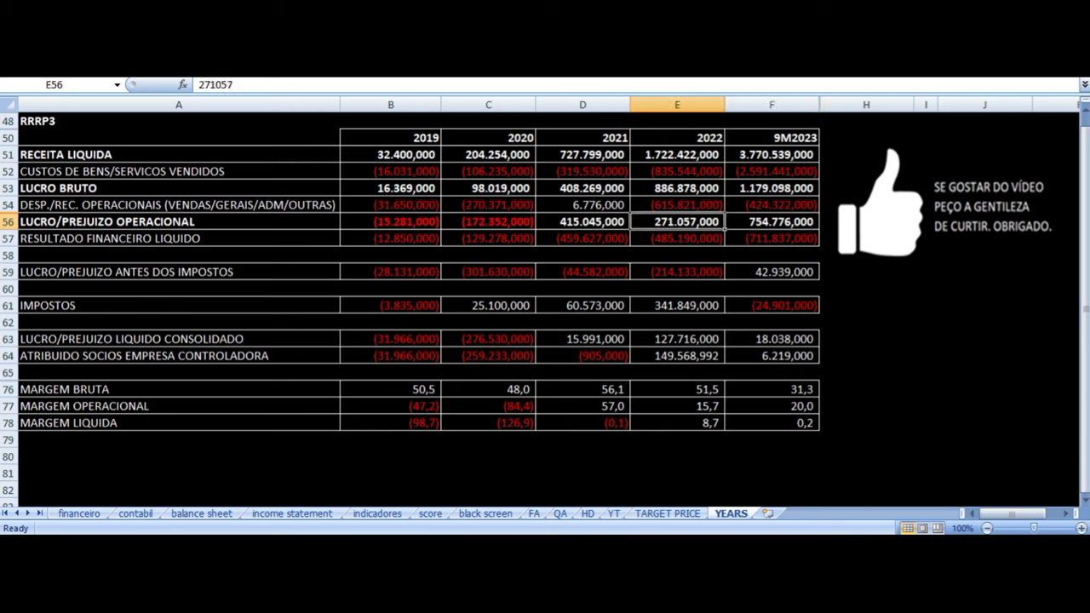
key("Right")
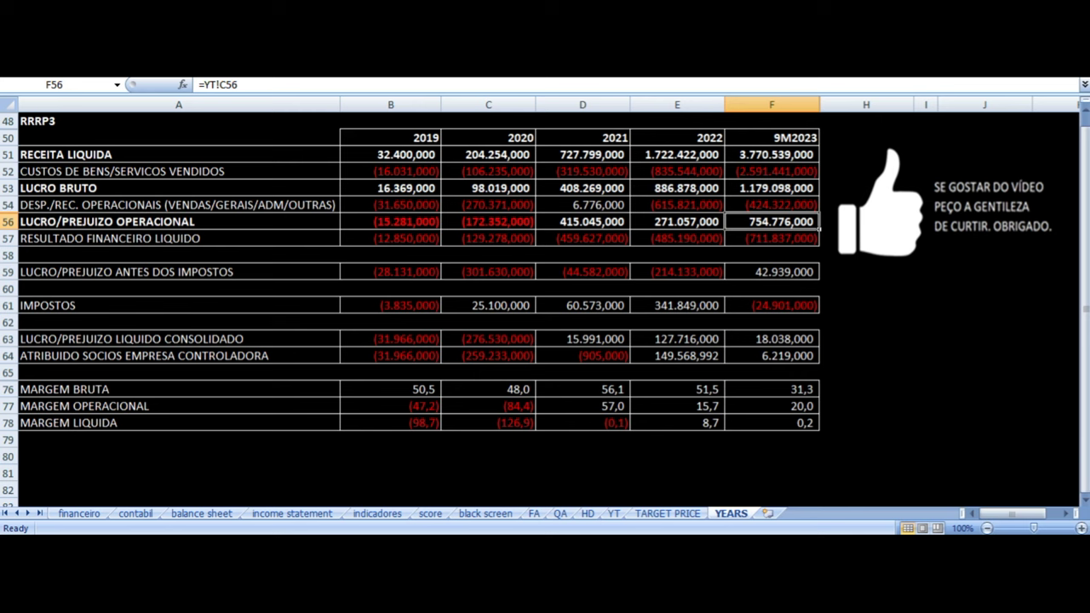
Examine the 2021 operating result and compare the MARGEM OPERACIONAL across 2021, 2022 and 9M2023.
key("Left")
key("Left")
key("Down")
left_click(583, 355)
left_click(582, 389)
left_click(582, 406)
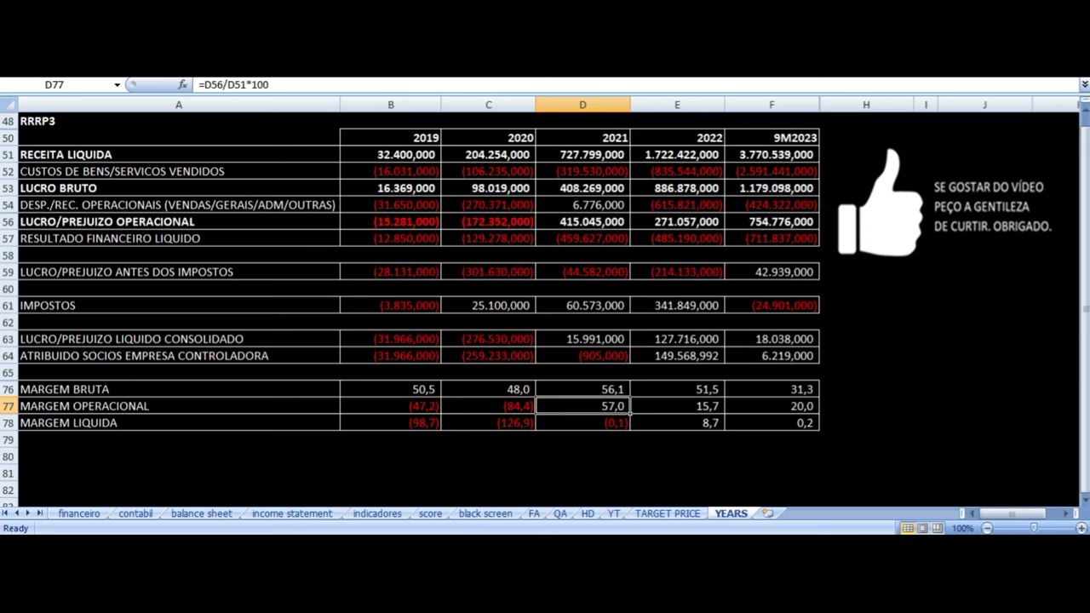
left_click(677, 406)
left_click(772, 406)
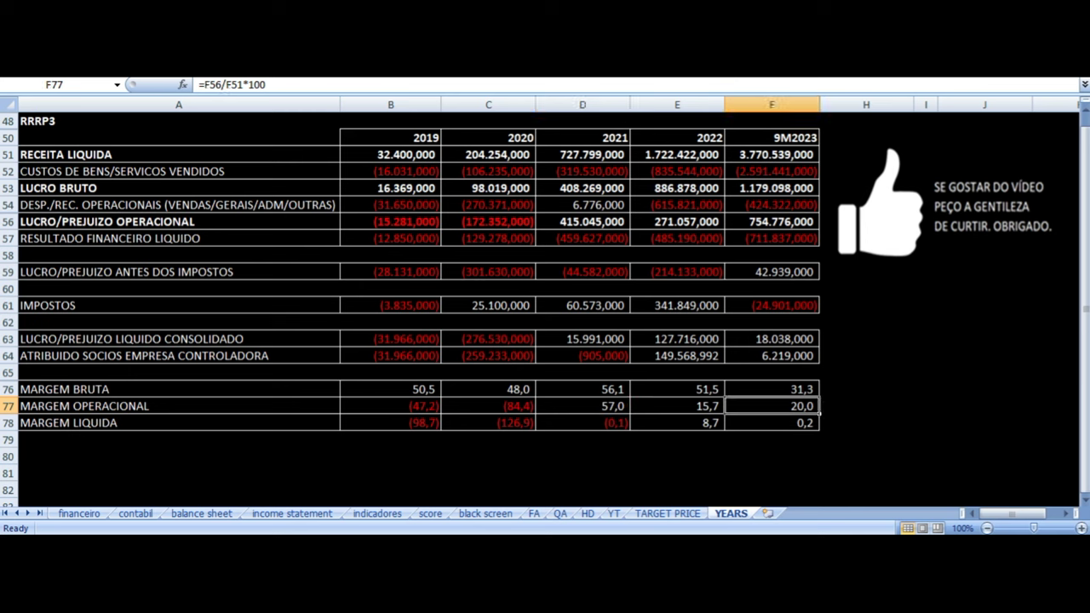
Read back up the 2021 column from the operating margin and inspect the 9M2023 DESP./REC. OPERACIONAIS.
left_click(582, 406)
key("Up")
key("Up")
key("Up")
key("Up")
key("Up")
key("Up")
key("Up")
key("Up")
key("Up")
key("Up")
key("Up")
key("Up")
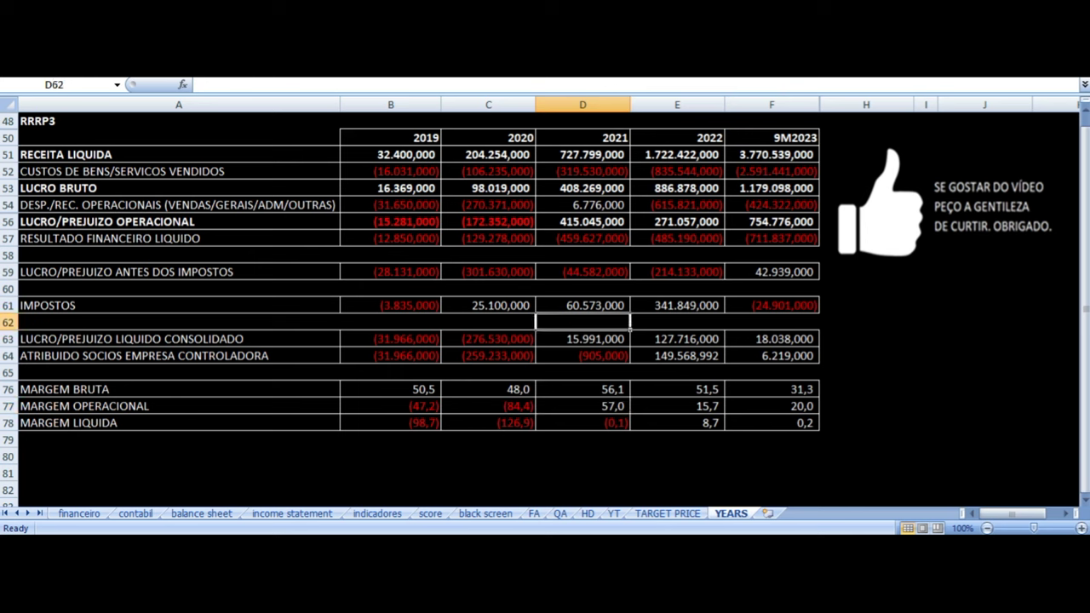
left_click(772, 204)
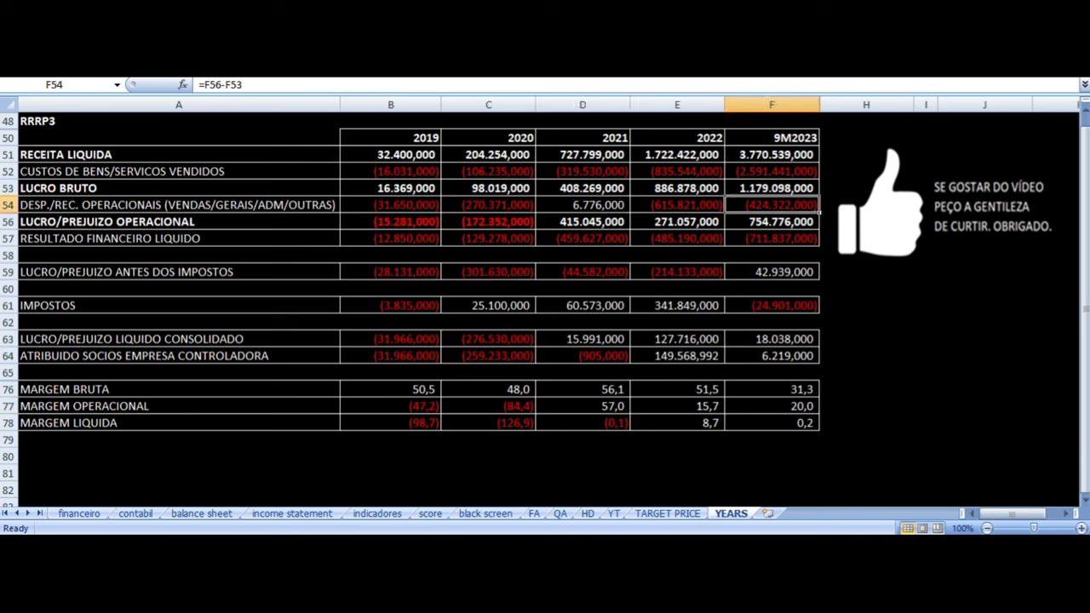
Trace the 9M2023 column from costs through operating profit to the RESULTADO FINANCEIRO LIQUIDO.
key("Up")
key("Up")
key("Down")
key("Down")
key("Down")
key("Down")
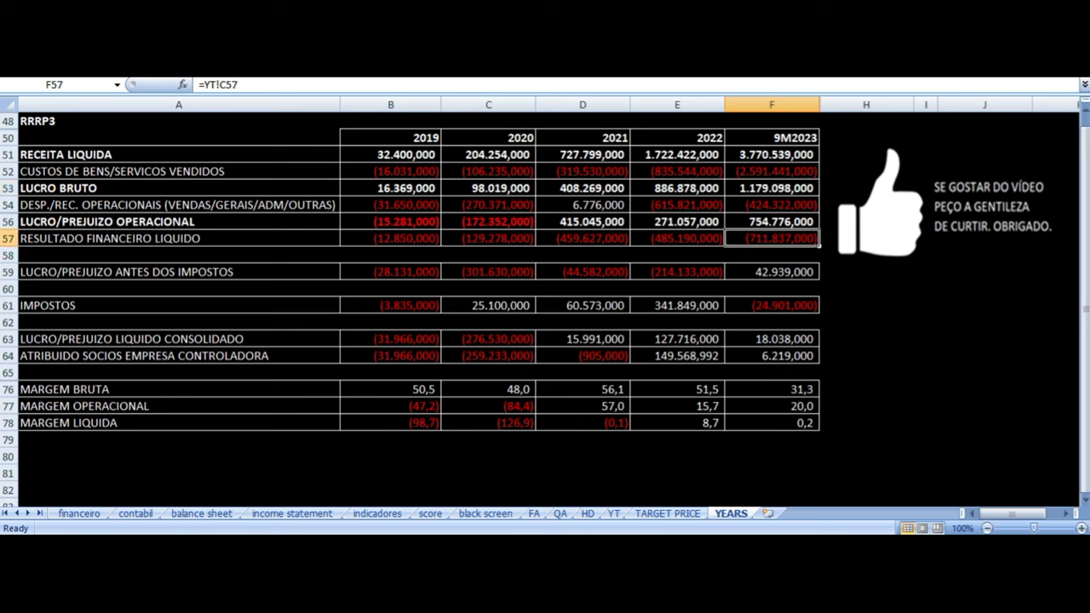
Check the 2021 RESULTADO FINANCEIRO LIQUIDO and mark the leverage and maximum covenant passages in the 3T23 results report.
key("Left")
key("Left")
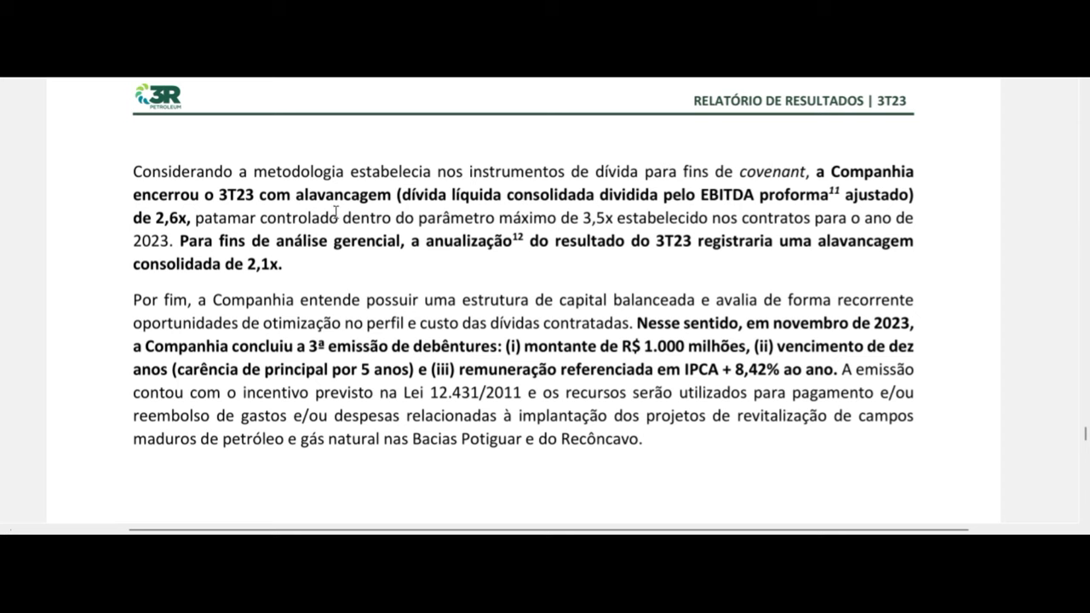
left_click_drag(215, 196, 804, 214)
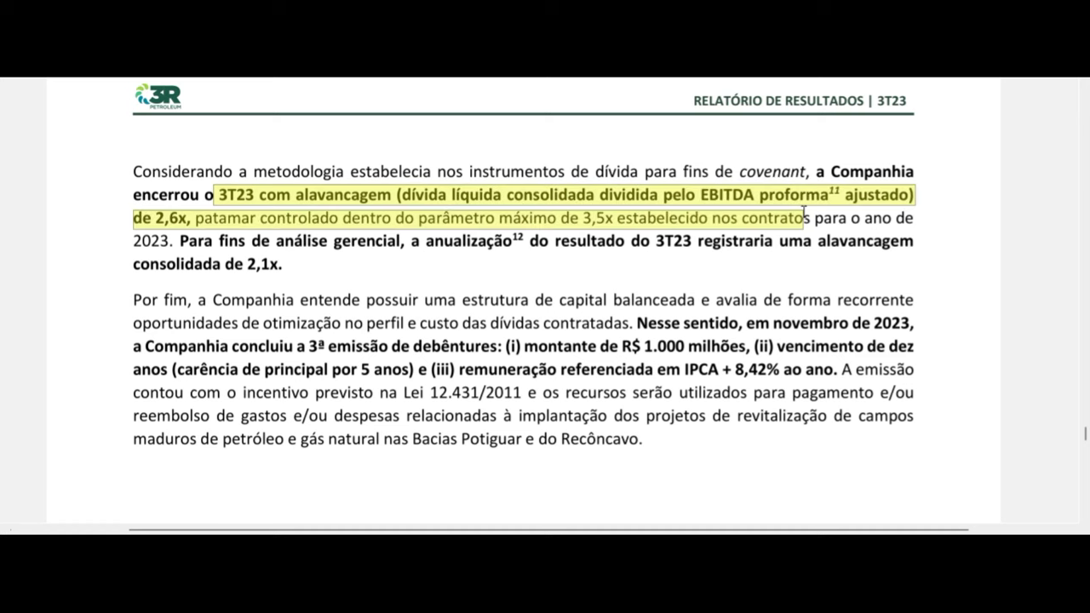
left_click(181, 225)
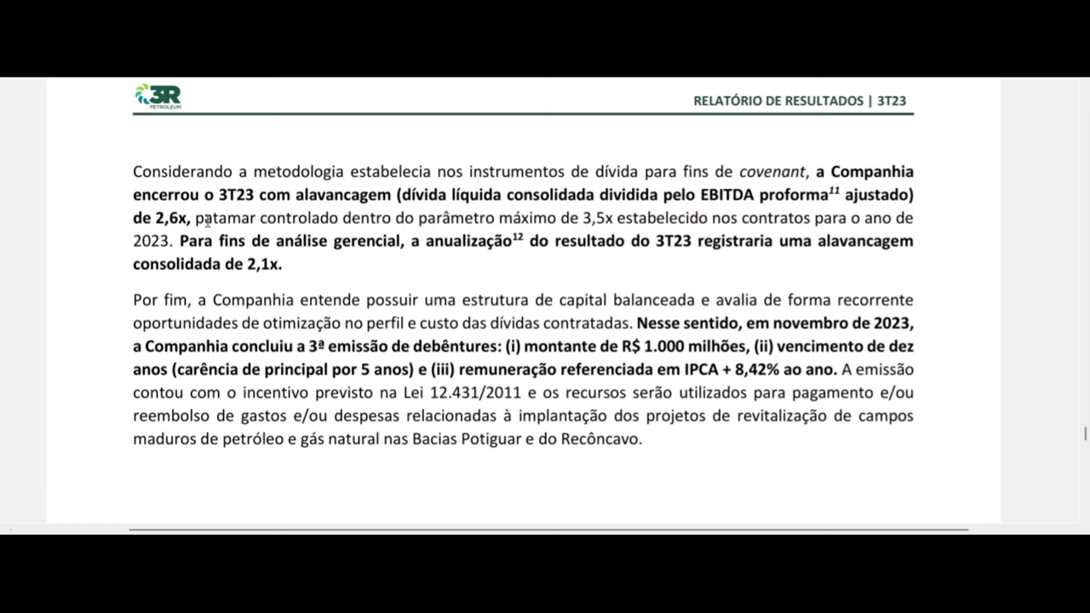
left_click_drag(195, 217, 588, 218)
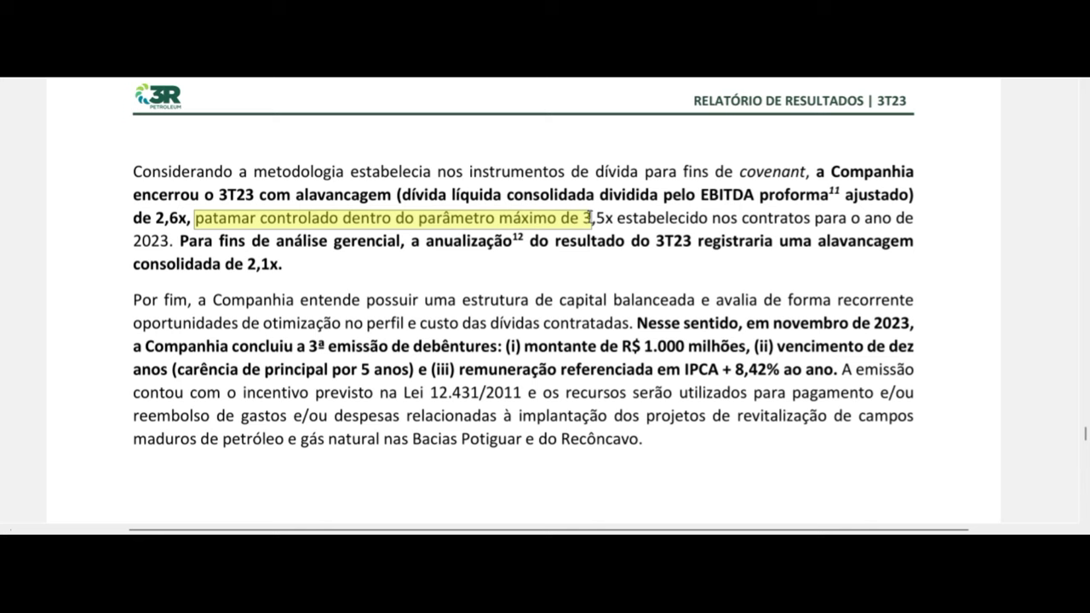
left_click(464, 220)
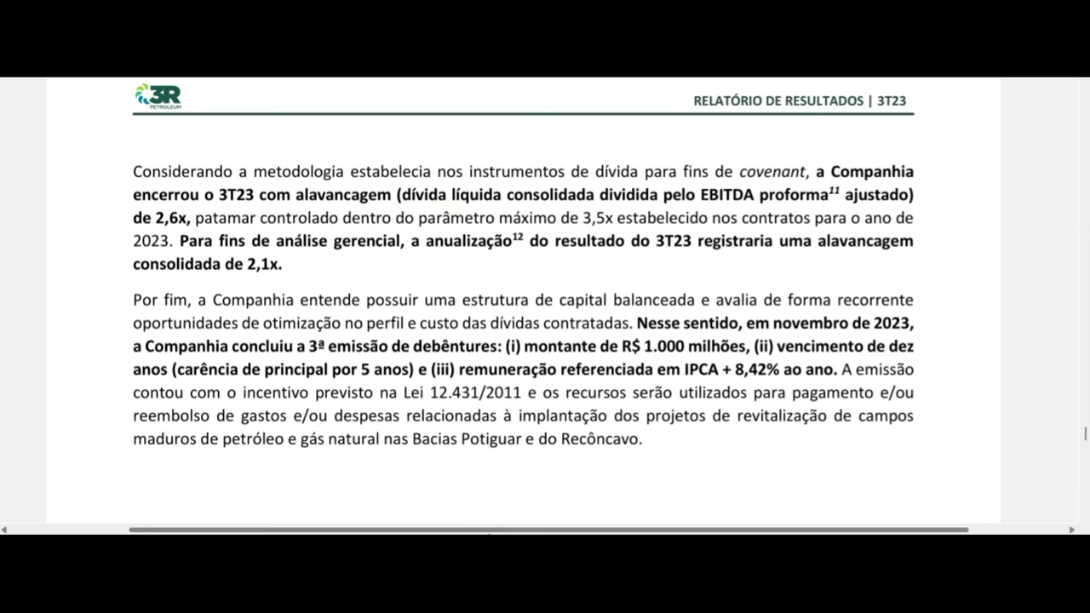
Return to the YEARS spreadsheet and examine the 2022 operating profit, net financial result and LUCRO/PREJUIZO ANTES DOS IMPOSTOS.
mouse_move(490, 531)
left_click(528, 477)
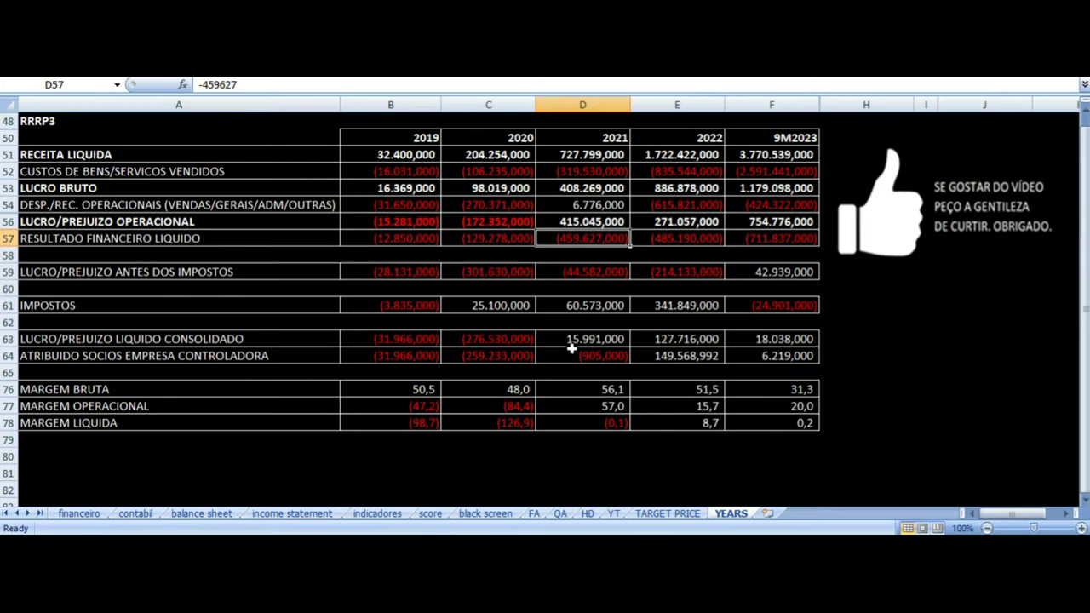
left_click(668, 239)
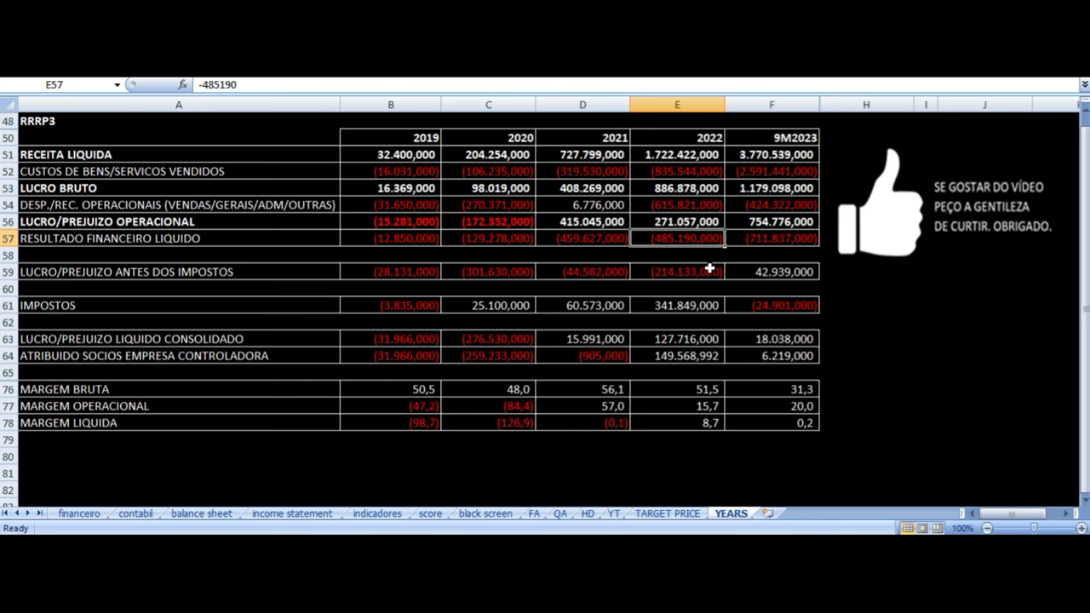
left_click(670, 221)
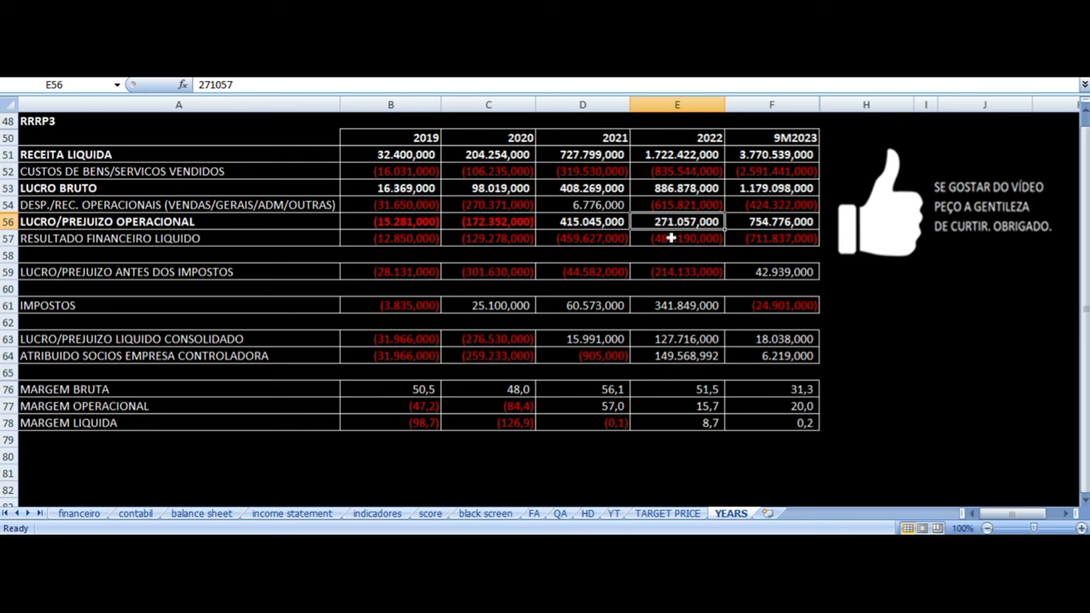
left_click(657, 240)
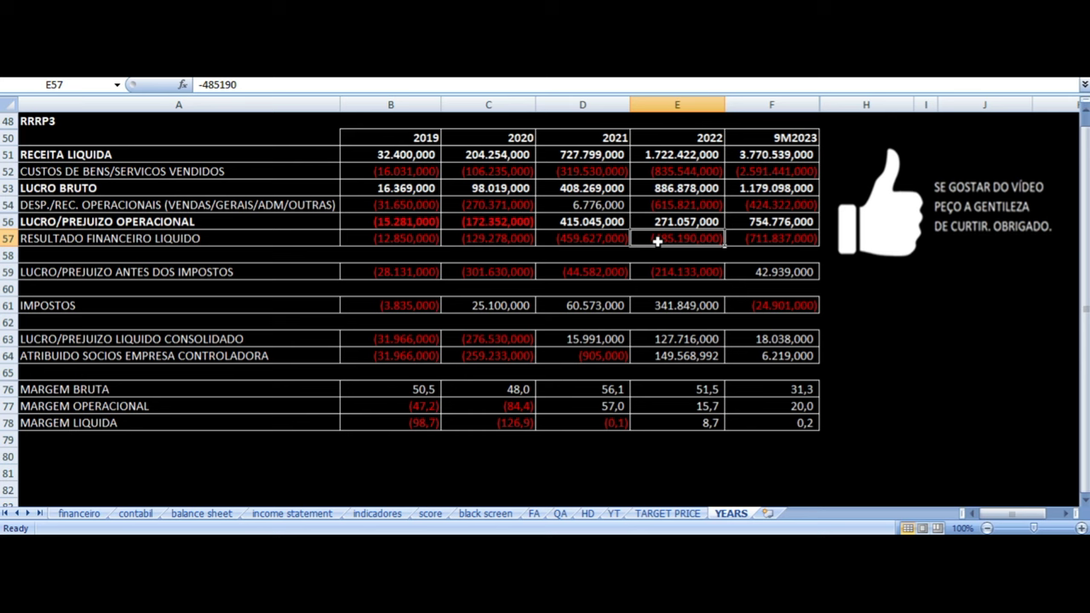
left_click(664, 272)
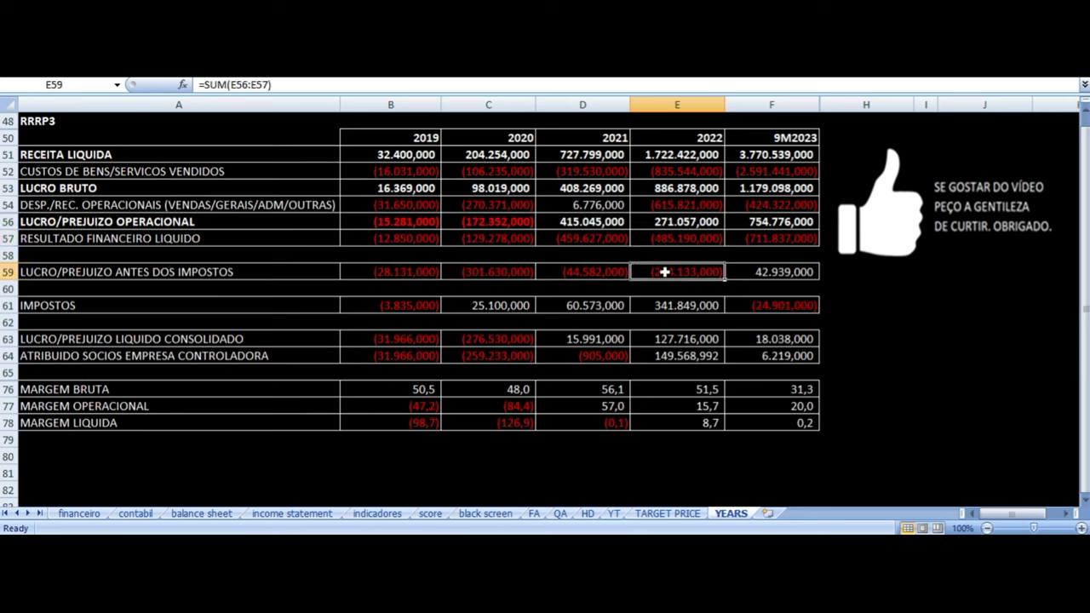
Inspect the 9M2023 LUCRO/PREJUIZO ANTES DOS IMPOSTOS and trace the column back up to revenue and costs.
key("Right")
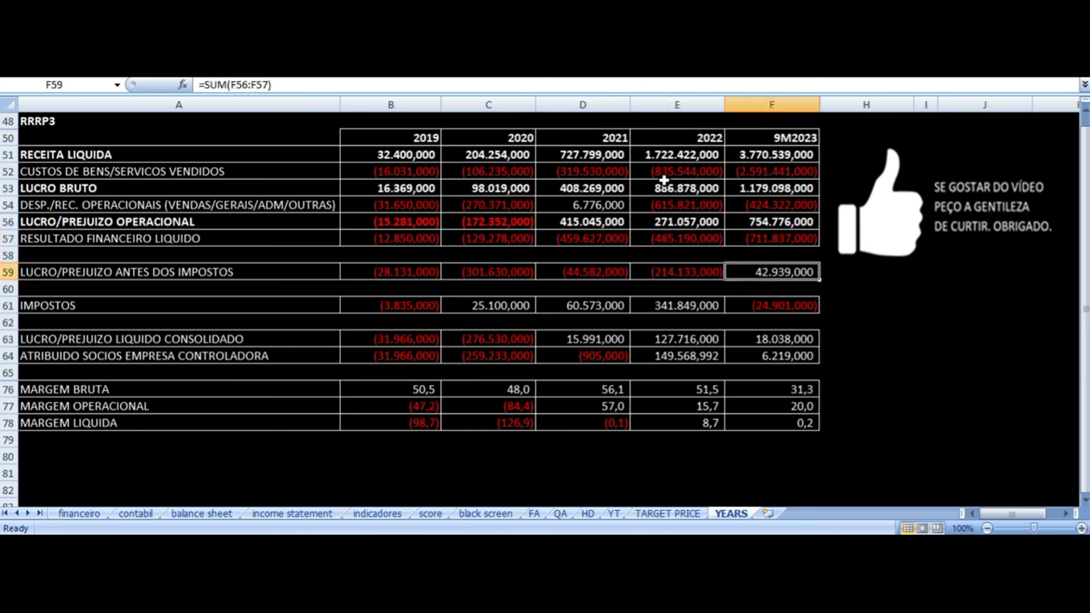
key("Up")
key("Up")
key("Up")
key("Up")
key("Up")
key("Up")
key("Up")
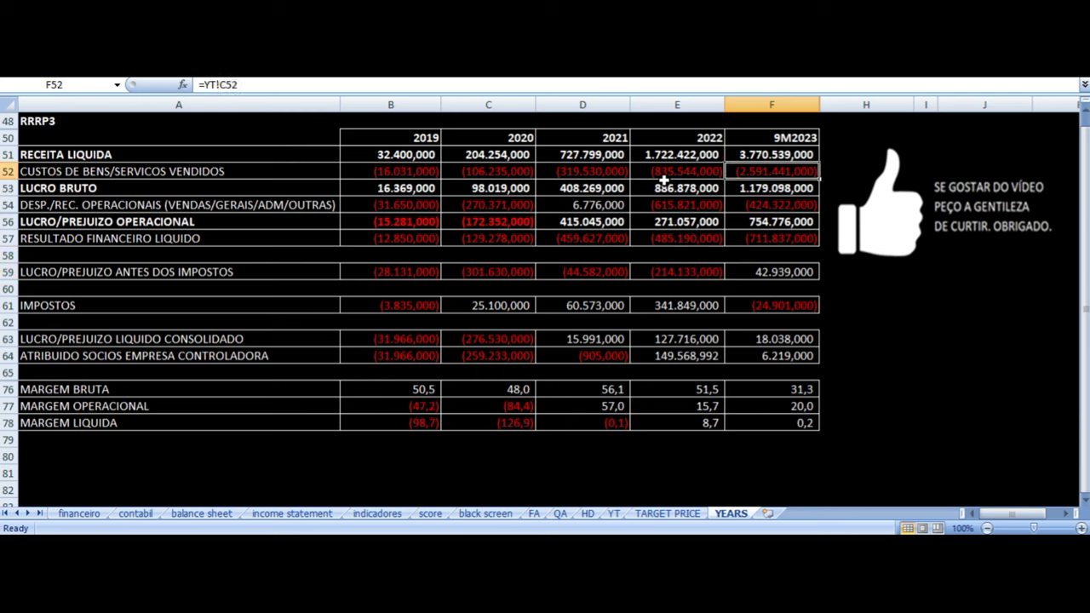
Follow the 9M2023 column down from CUSTOS DE BENS/SERVICOS VENDIDOS through the operating and financial results to the pre-tax result.
key("Down")
key("Down")
key("Down")
key("Down")
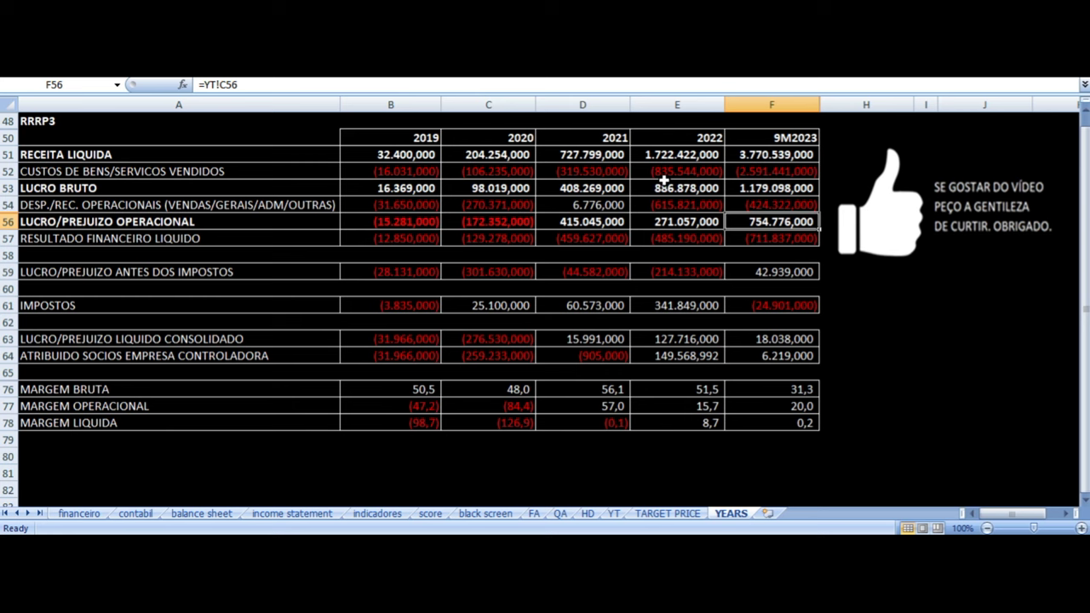
key("Up")
key("Down")
key("Down")
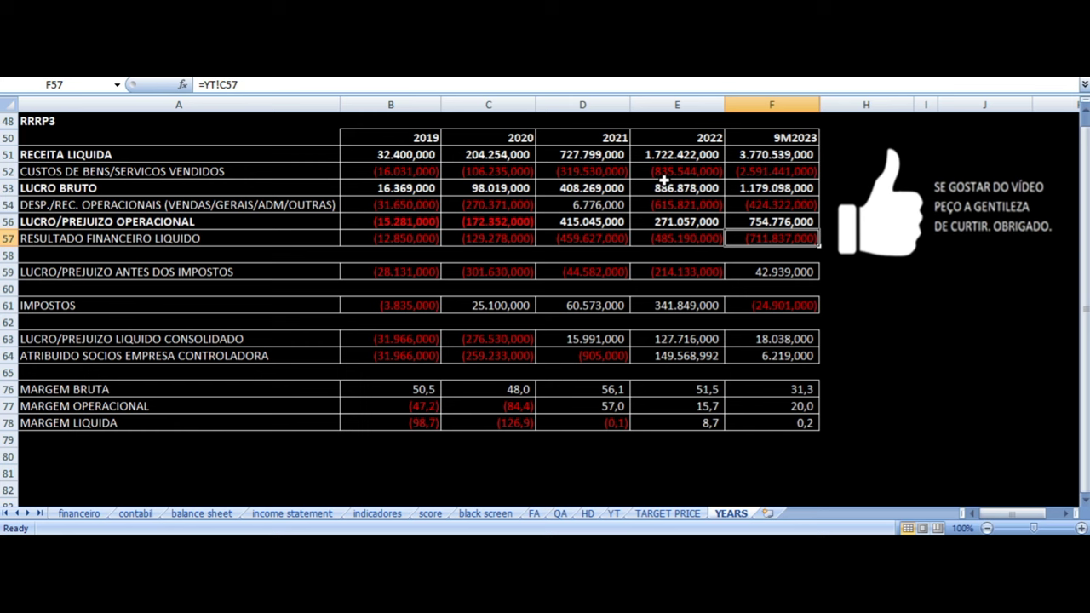
key("Down")
key("Down")
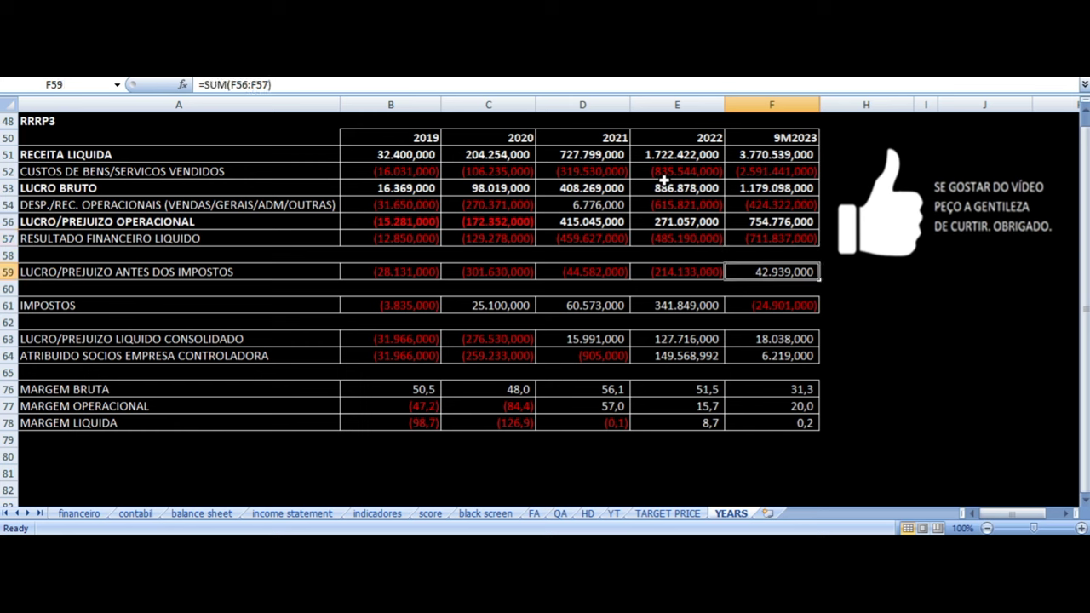
Compare the LUCRO/PREJUIZO ANTES DOS IMPOSTOS row across 2019 to 9M2023.
key("Left")
key("Left")
key("Left")
key("Left")
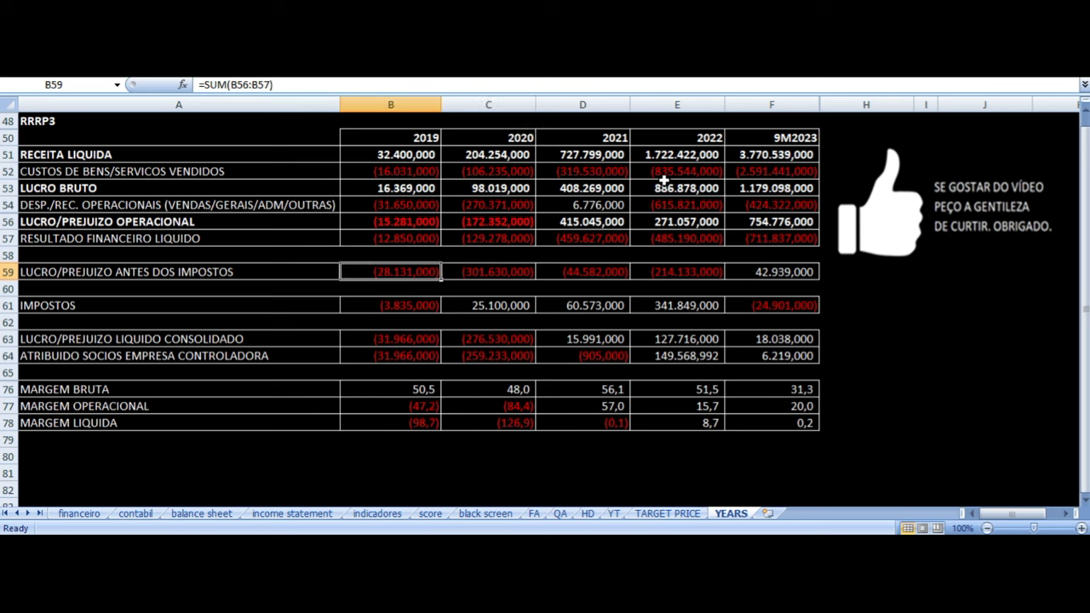
key("Right")
key("Right")
key("Right")
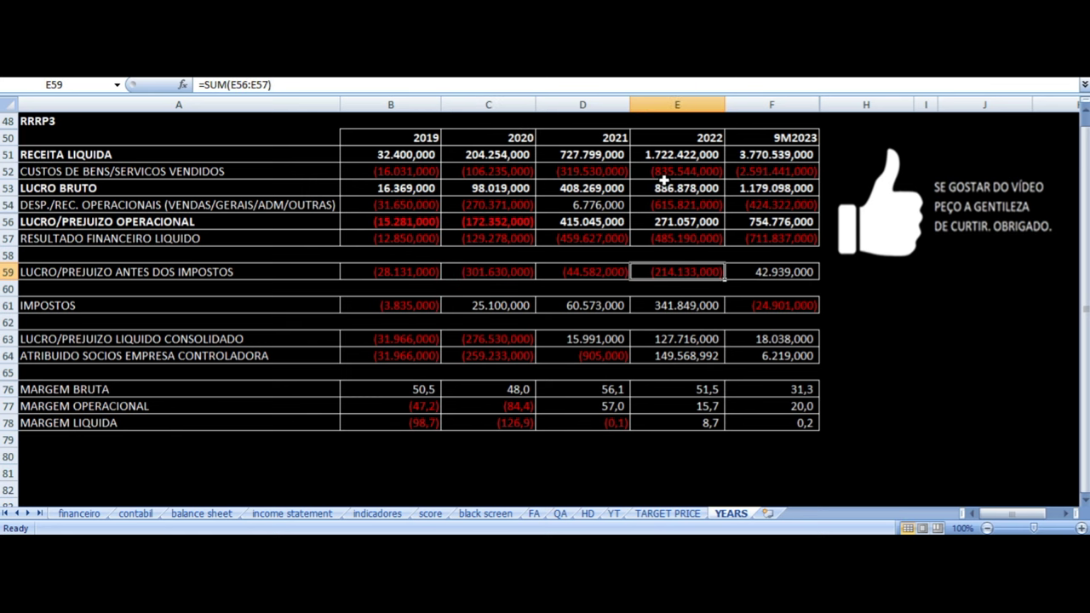
key("Right")
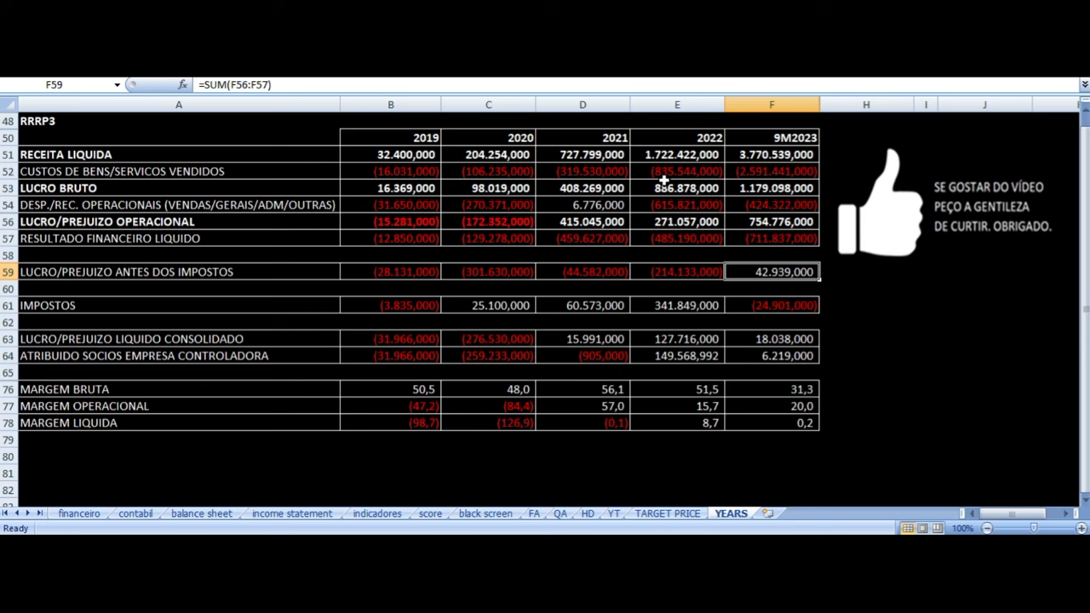
Retrace the 9M2023 column up to RECEITA LIQUIDA and back down past RESULTADO FINANCEIRO LIQUIDO.
key("Up")
key("Up")
key("Up")
key("Up")
key("Up")
key("Up")
key("Up")
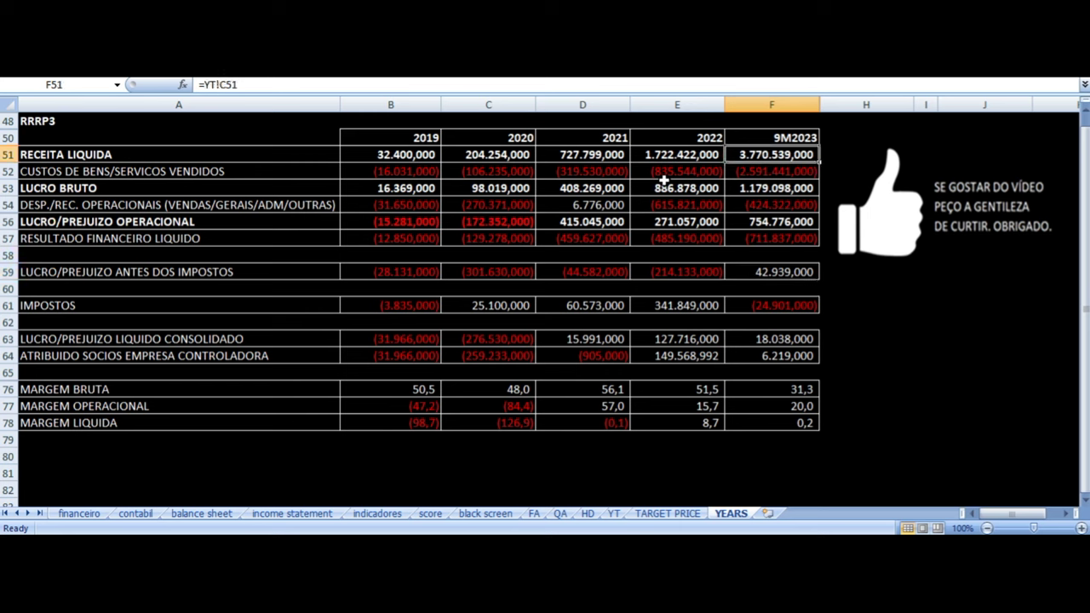
key("Down")
key("Down")
key("Down")
key("Down")
key("Down")
key("Down")
key("Down")
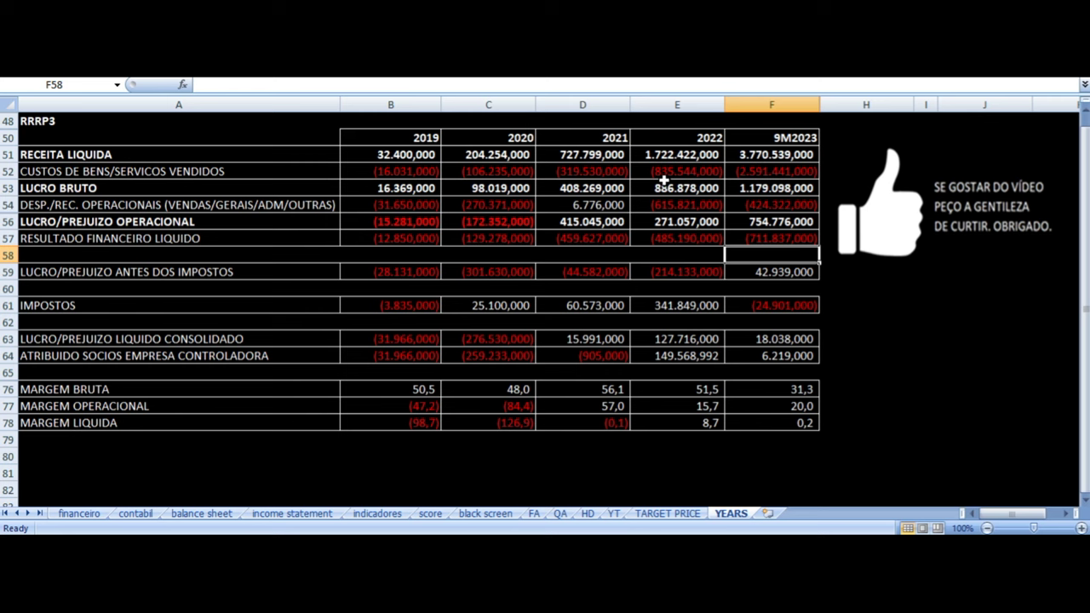
Review the 9M2023 lines between RECEITA LIQUIDA and the operating and financial results again, returning to RECEITA LIQUIDA.
key("Up")
key("Up")
key("Up")
key("Up")
key("Up")
key("Up")
key("Up")
key("Down")
key("Down")
key("Down")
key("Down")
key("Down")
key("Up")
key("Up")
key("Up")
key("Up")
key("Up")
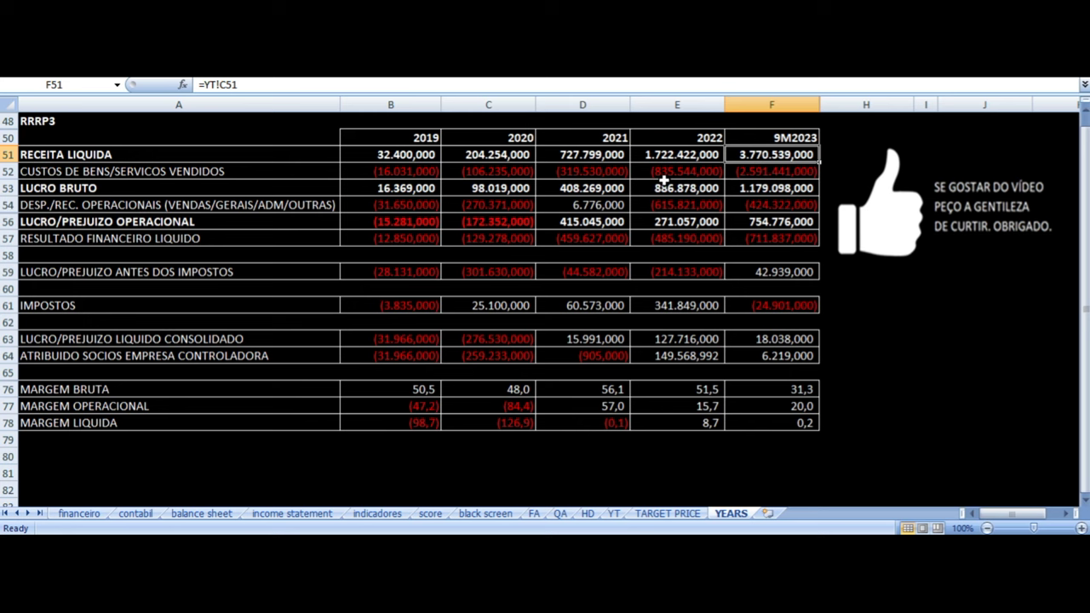
Examine each 9M2023 line from costs and operating expenses through RESULTADO FINANCEIRO LIQUIDO to the pre-tax result.
key("Down")
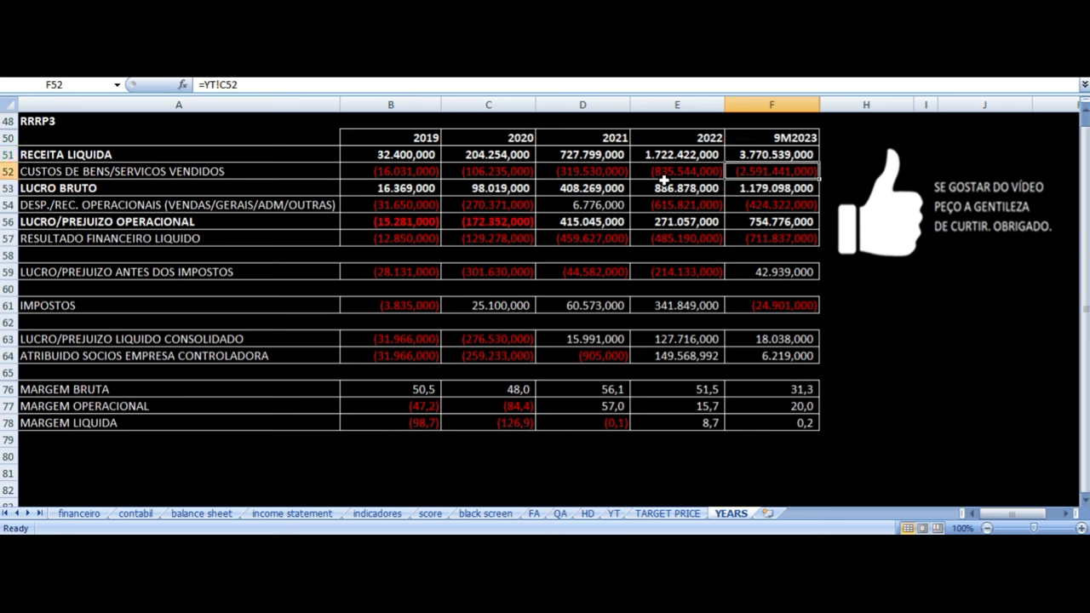
key("Down")
key("Down")
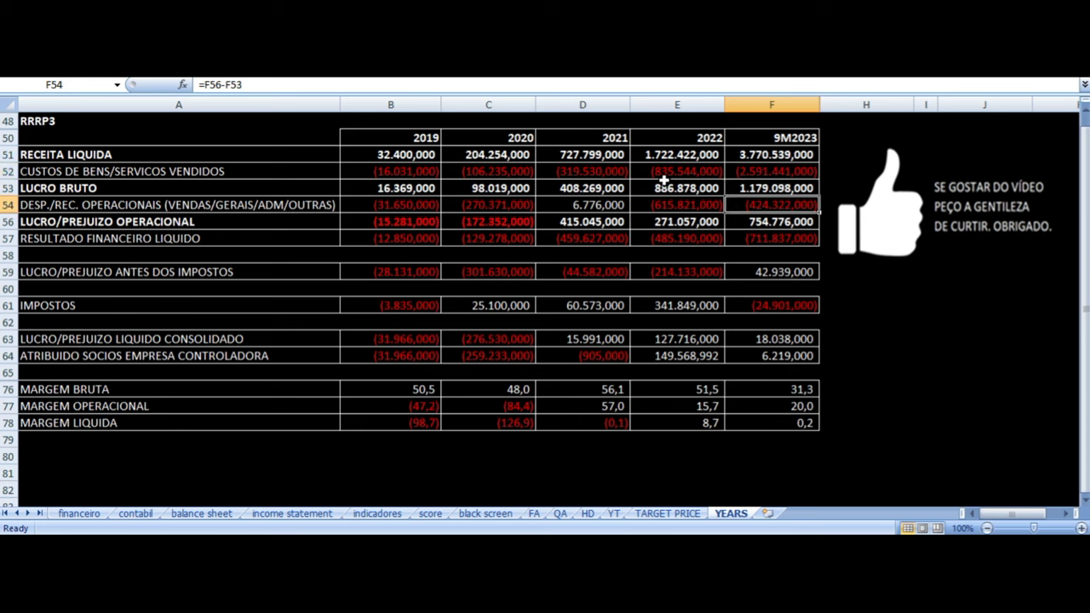
key("Down")
key("Down")
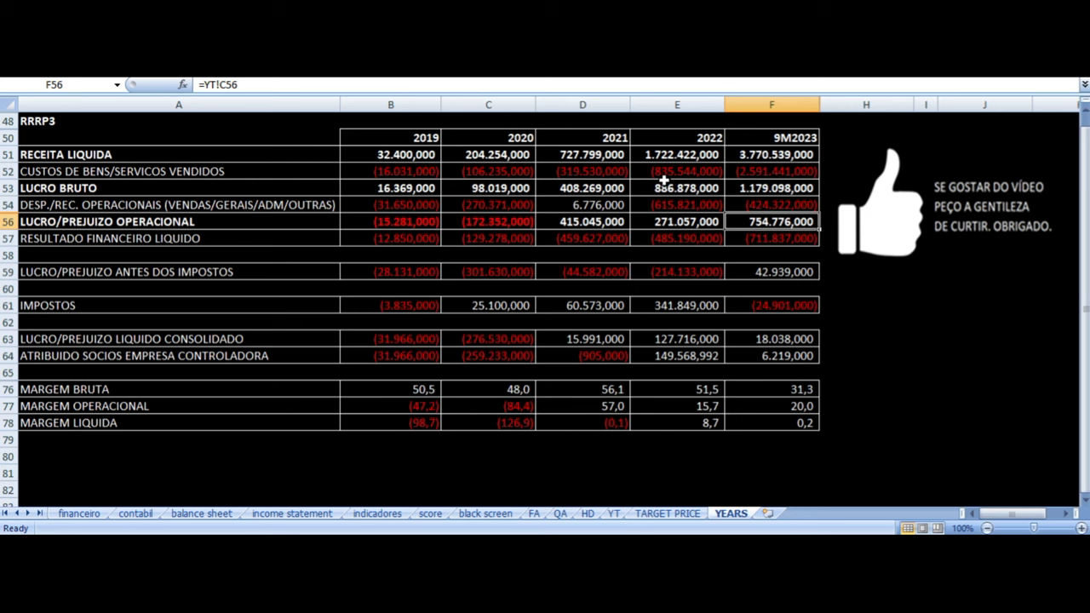
key("Down")
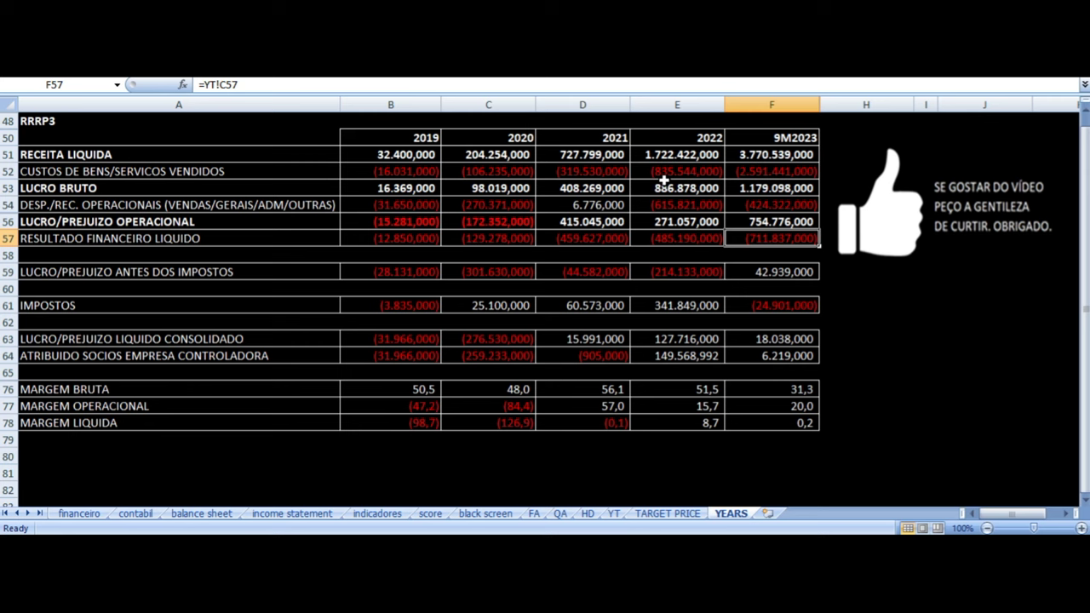
key("Down")
key("Down")
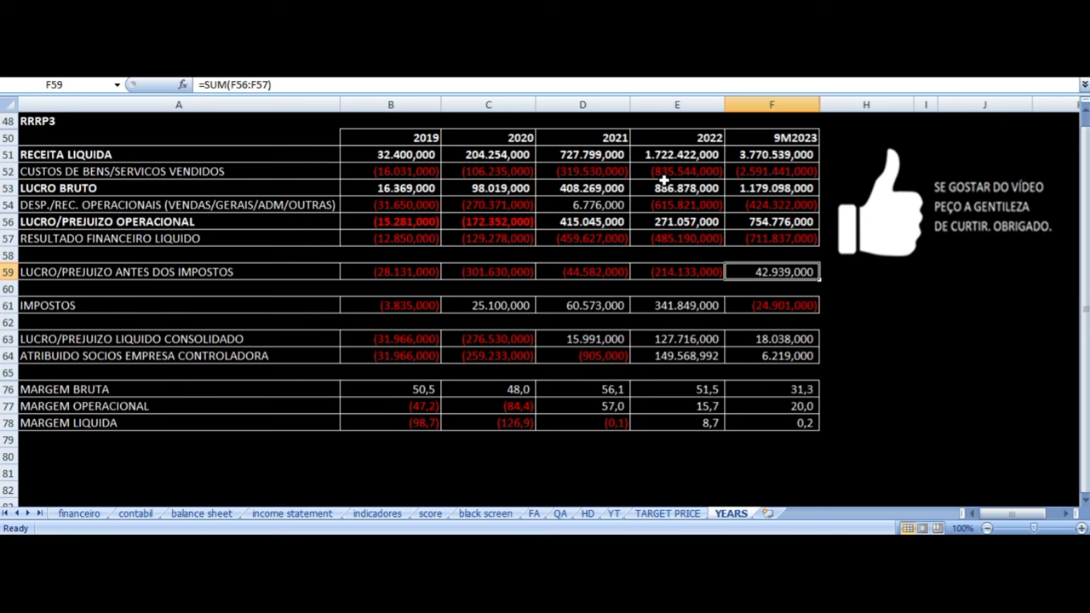
Compare the 9M2023 pre-tax result with the 2019 to 2022 pre-tax results once more.
key("Left")
key("Left")
key("Left")
key("Left")
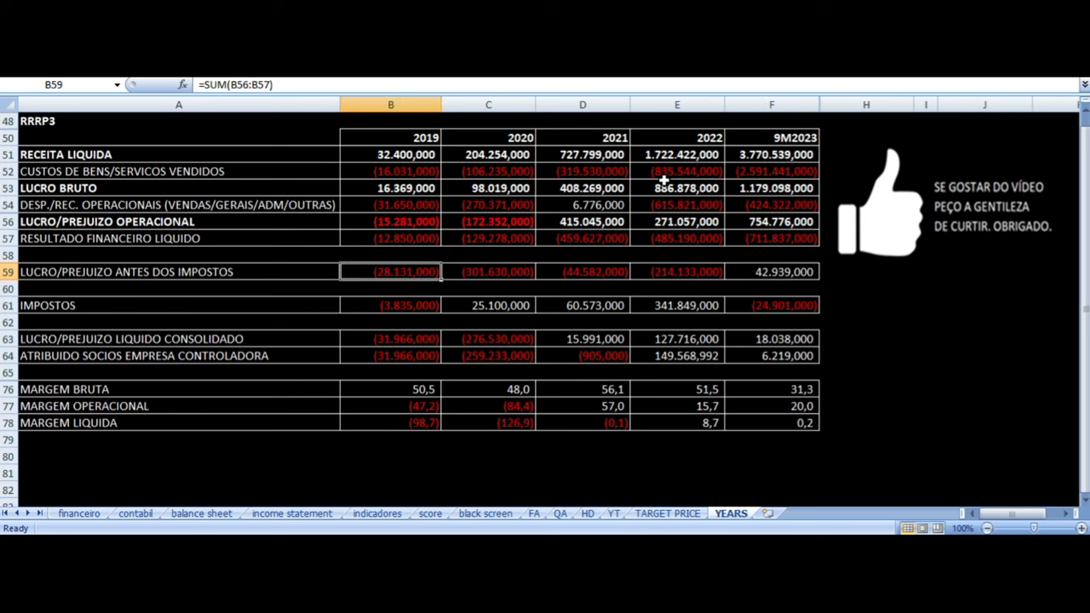
key("Left")
key("Right")
key("Right")
key("Right")
key("Right")
key("Right")
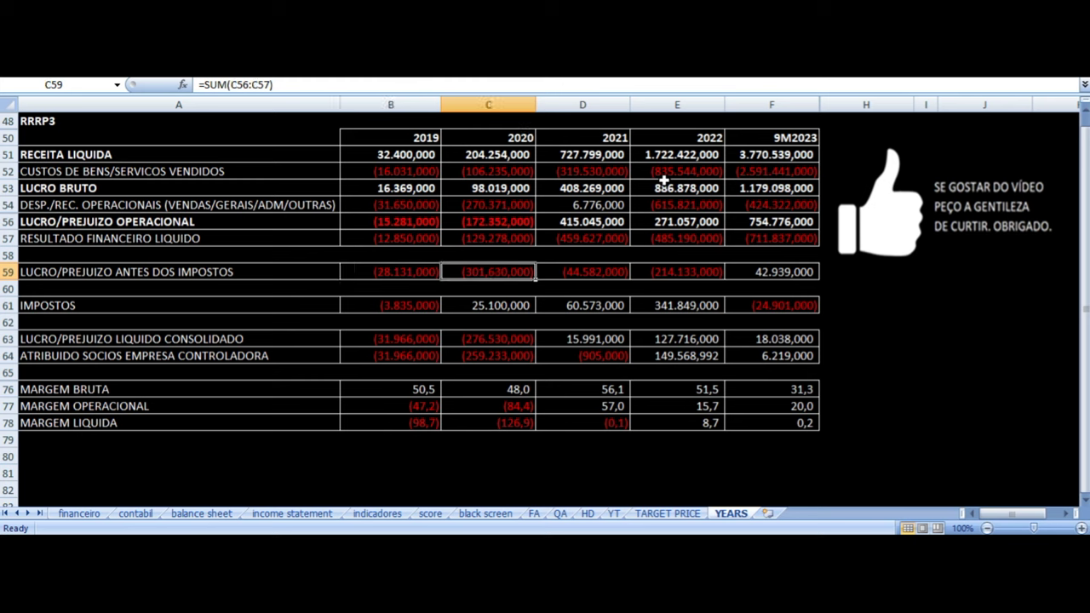
Recheck the 9M2023 lines above the pre-tax result and return to LUCRO/PREJUIZO ANTES DOS IMPOSTOS.
key("Up")
key("Up")
key("Up")
key("Up")
key("Up")
key("Up")
key("Up")
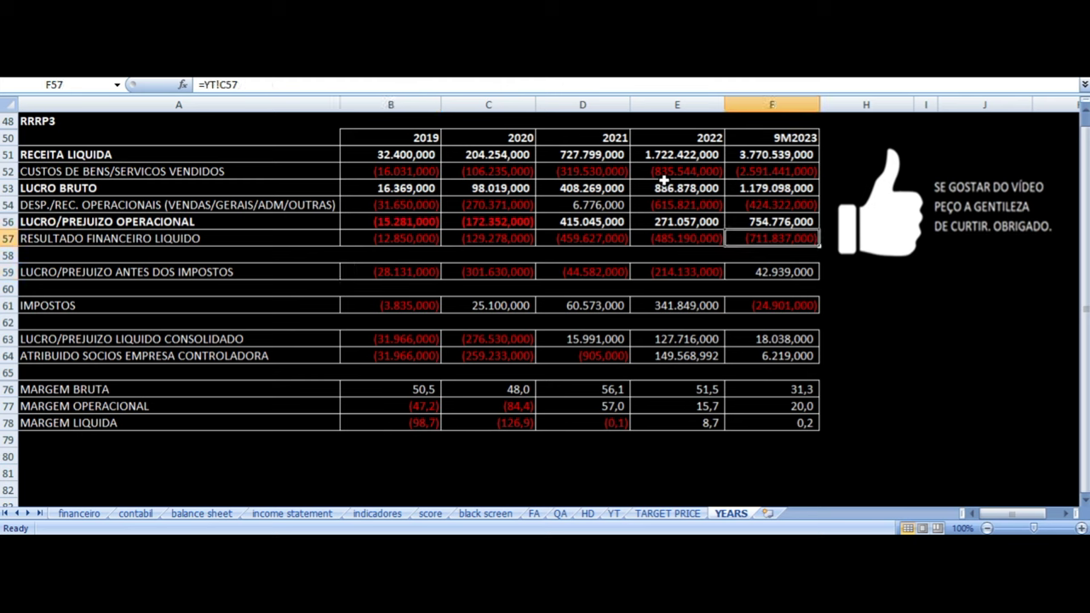
key("Down")
key("Down")
key("Down")
key("Down")
key("Down")
key("Down")
key("Down")
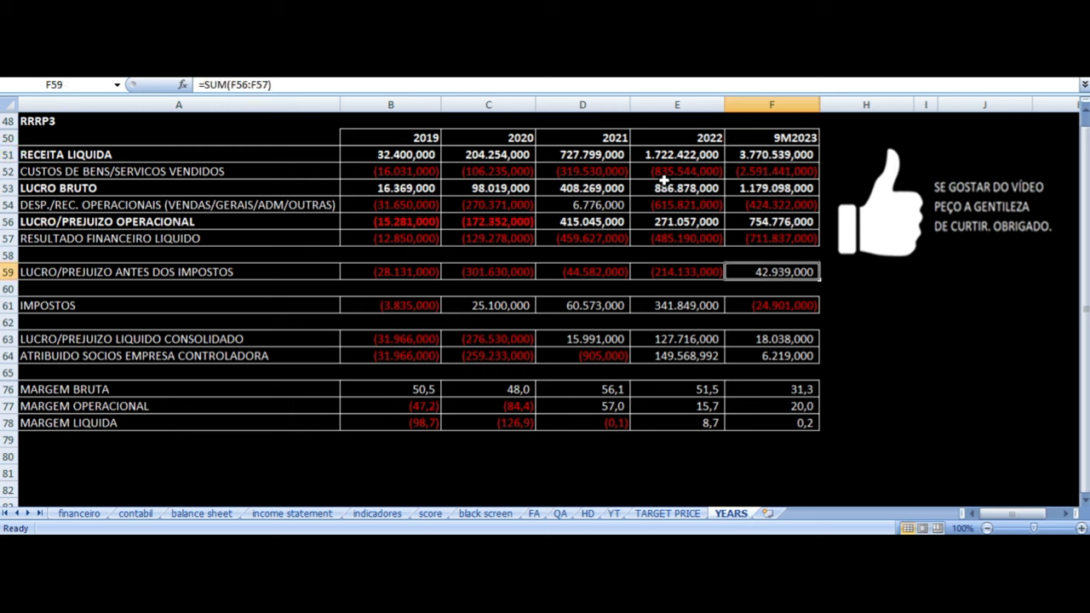
Examine the 9M2023 LUCRO/PREJUIZO LIQUIDO CONSOLIDADO and compare it with 2020, 2021 and 2022.
key("Down")
key("Down")
key("Down")
key("Down")
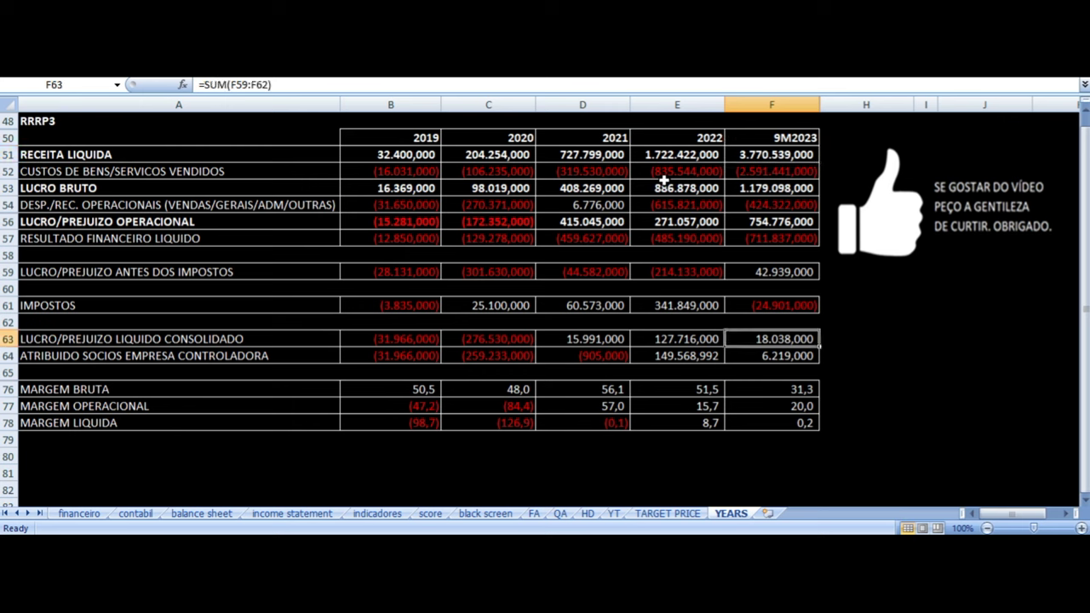
key("Left")
key("Left")
key("Left")
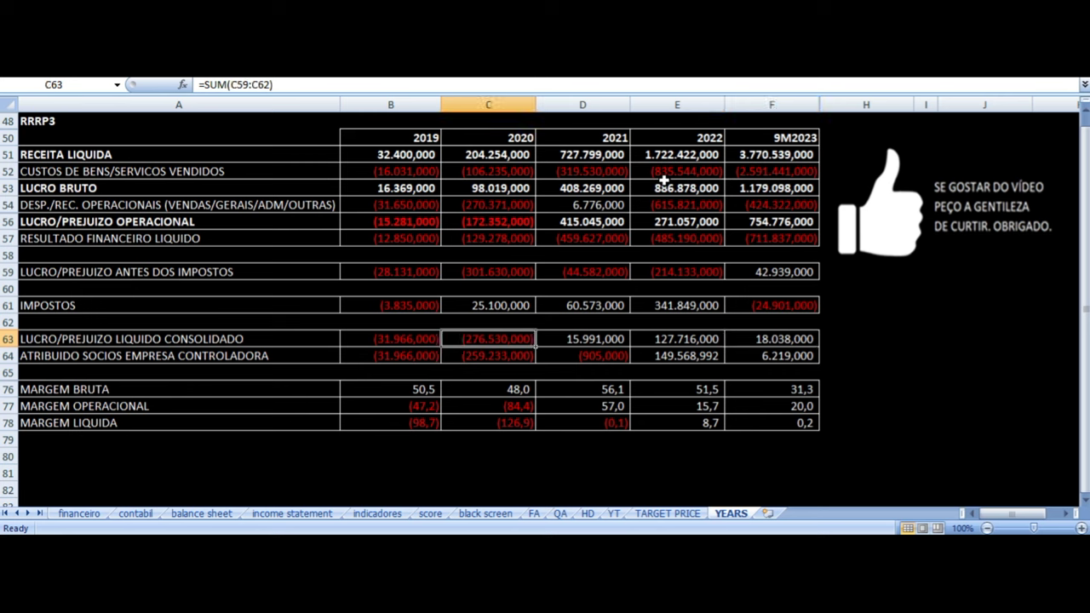
key("Right")
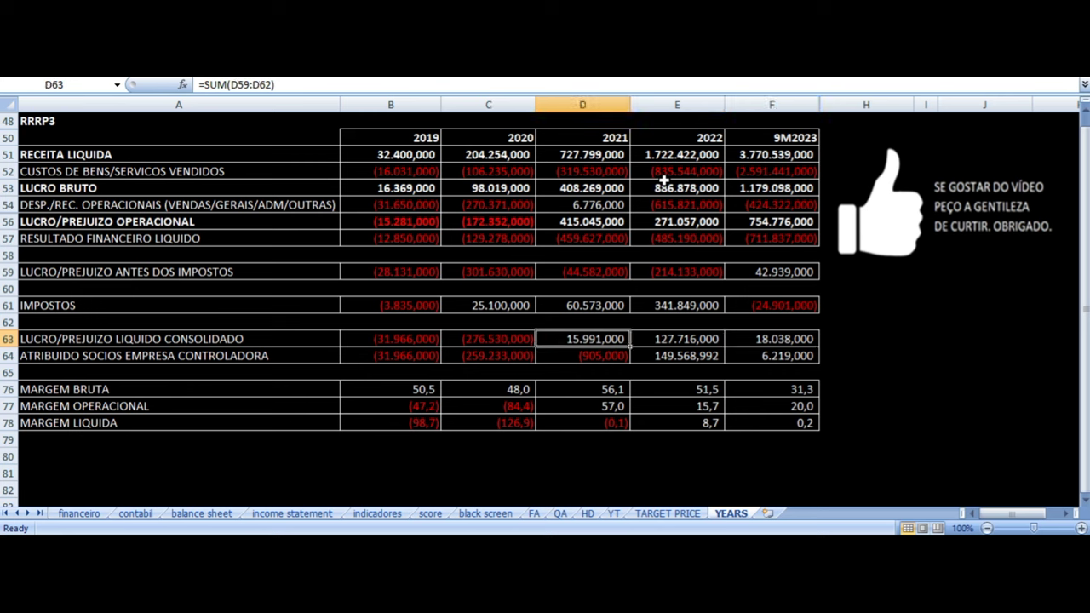
key("Right")
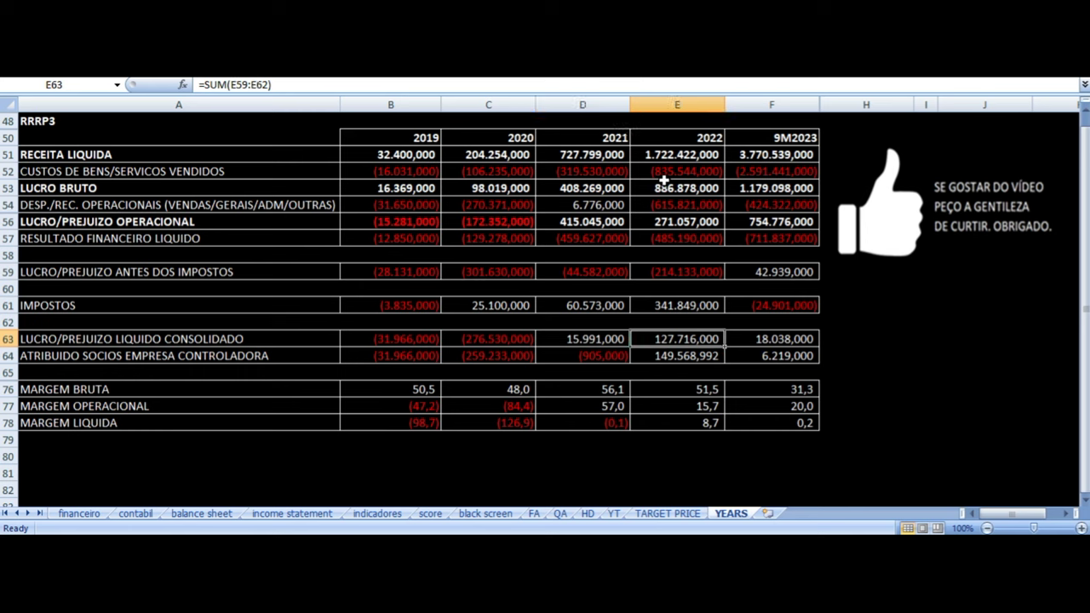
key("Right")
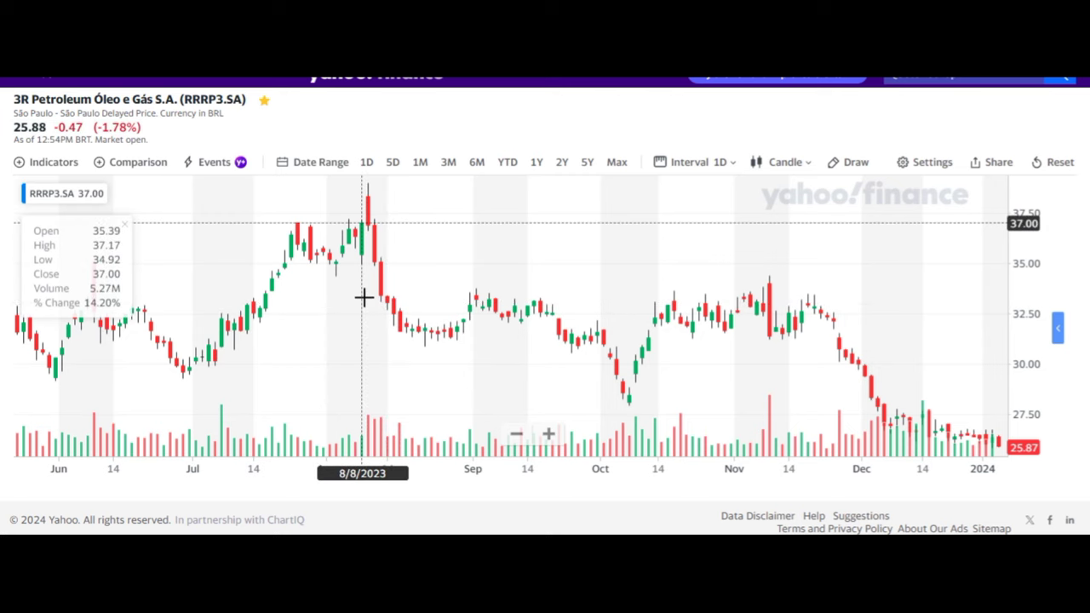
Examine the RRRP3 share-price chart over its full history since listing and over the 2021 to January 2024 stretch.
scroll(596, 333, "down", 10)
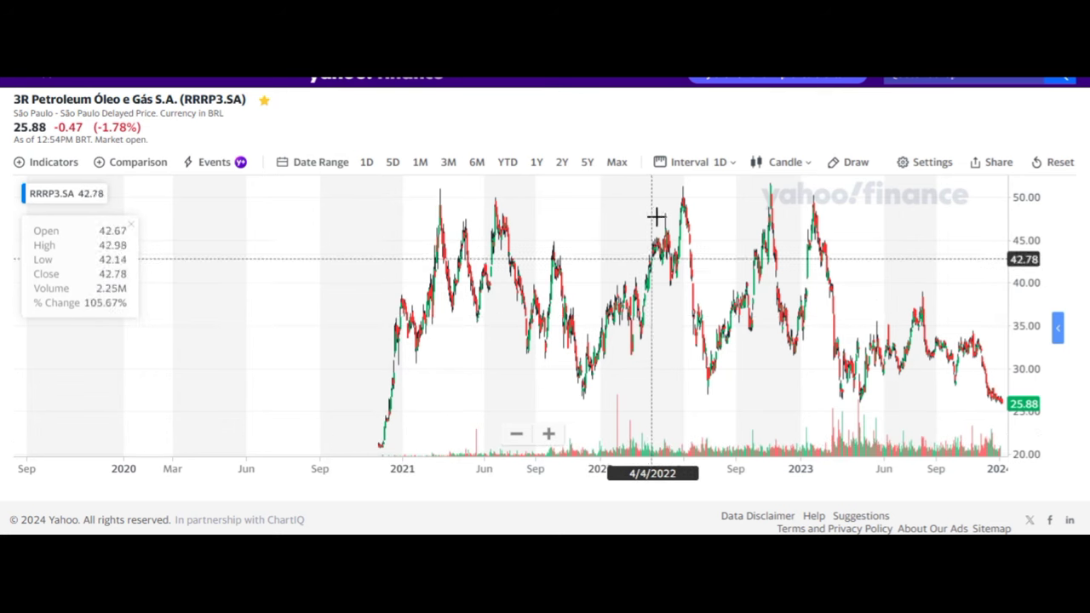
scroll(718, 289, "up", 3)
scroll(718, 292, "up", 2)
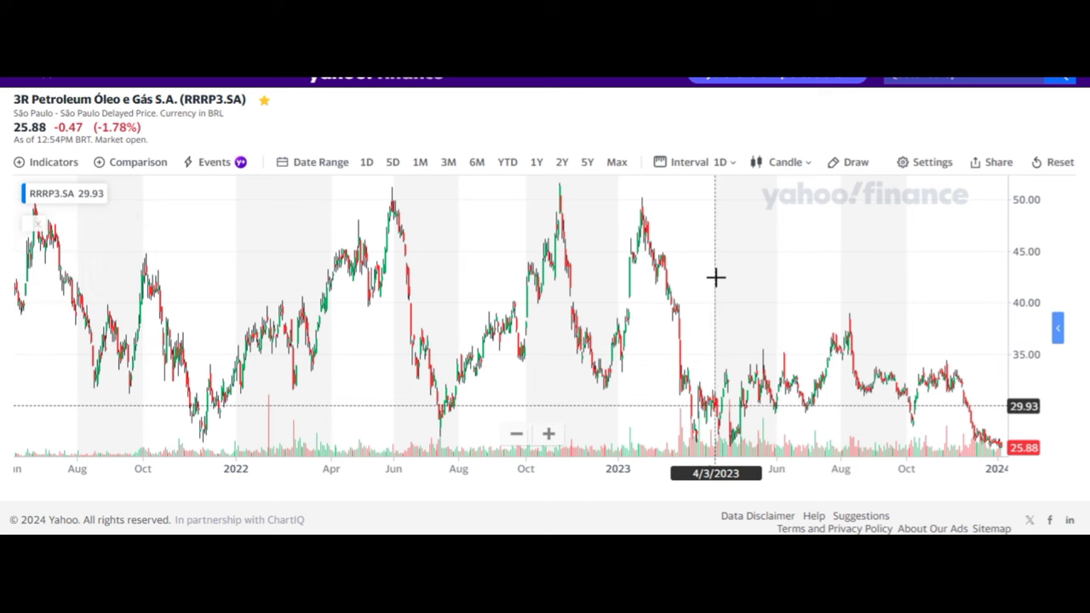
scroll(716, 276, "up", 3)
scroll(715, 277, "down", 8)
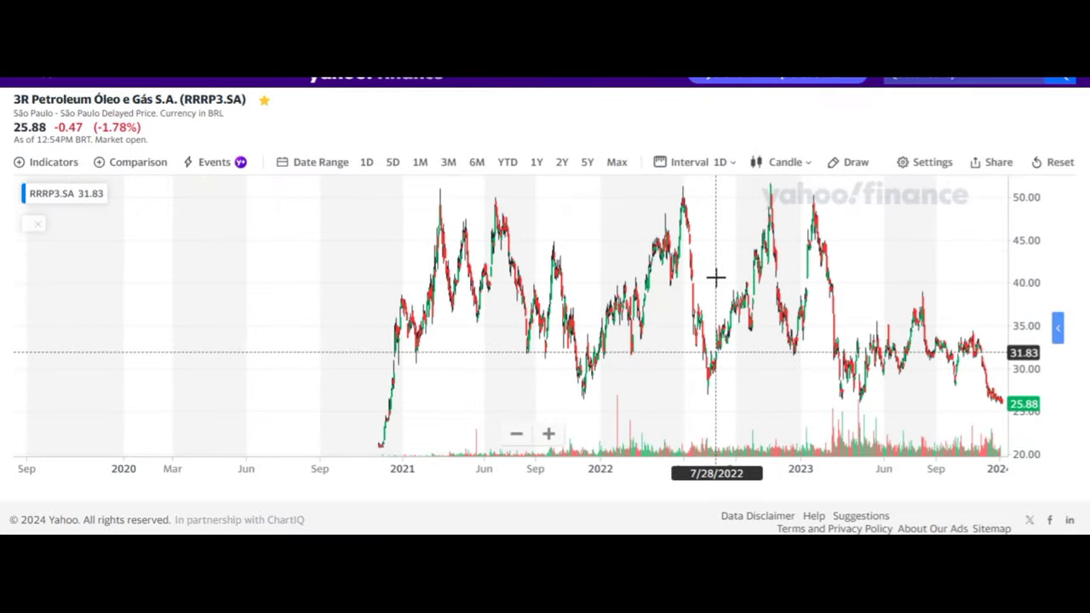
scroll(715, 277, "up", 3)
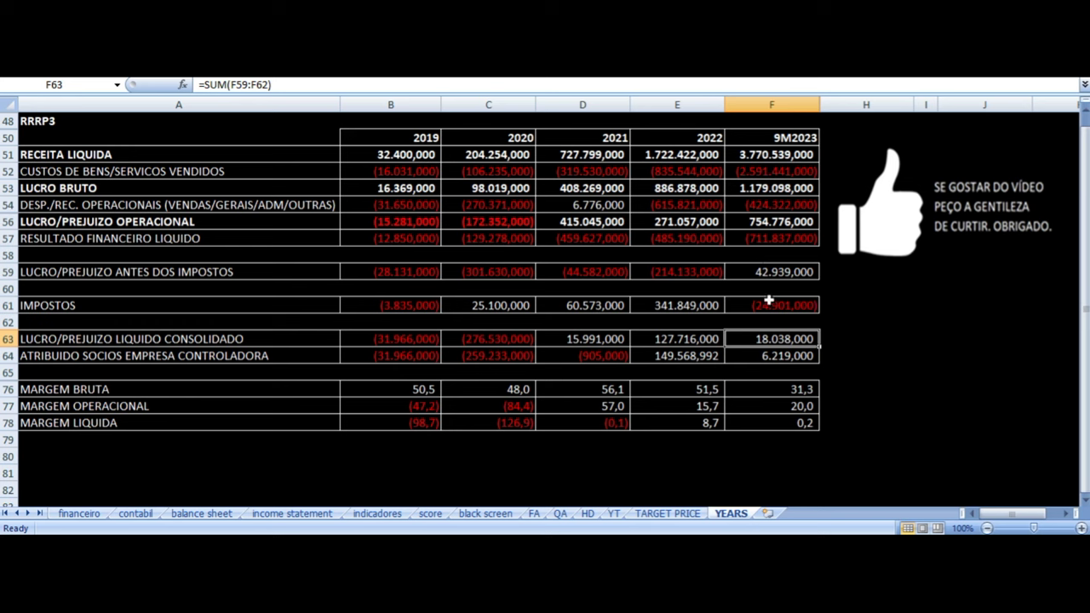
Compare ATRIBUIDO SOCIOS EMPRESA CONTROLADORA across 2021, 2022 and 9M2023 in the YEARS sheet.
left_click(585, 361)
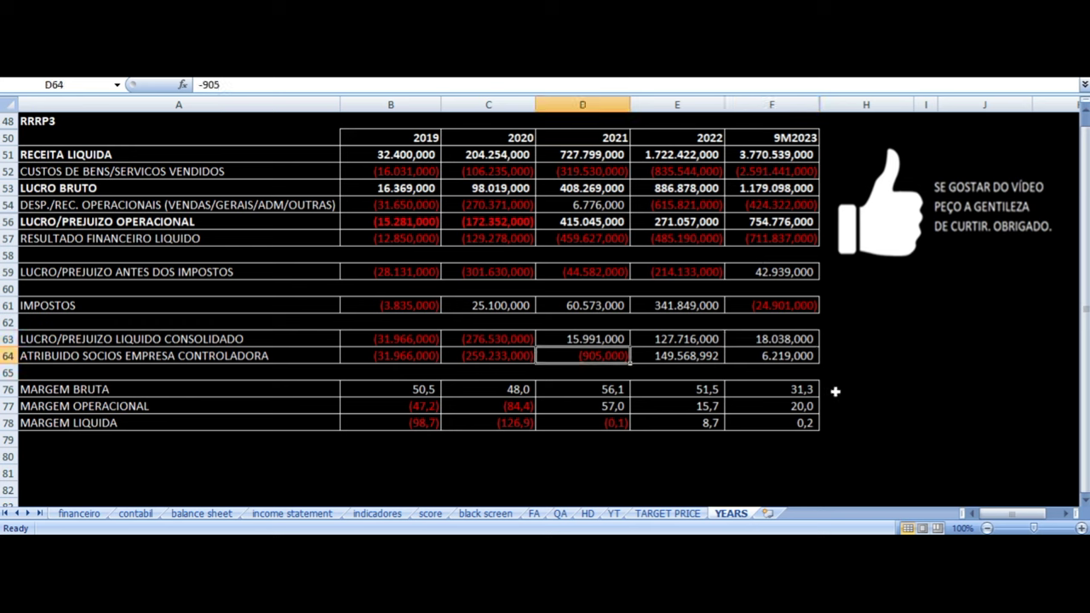
key("Right")
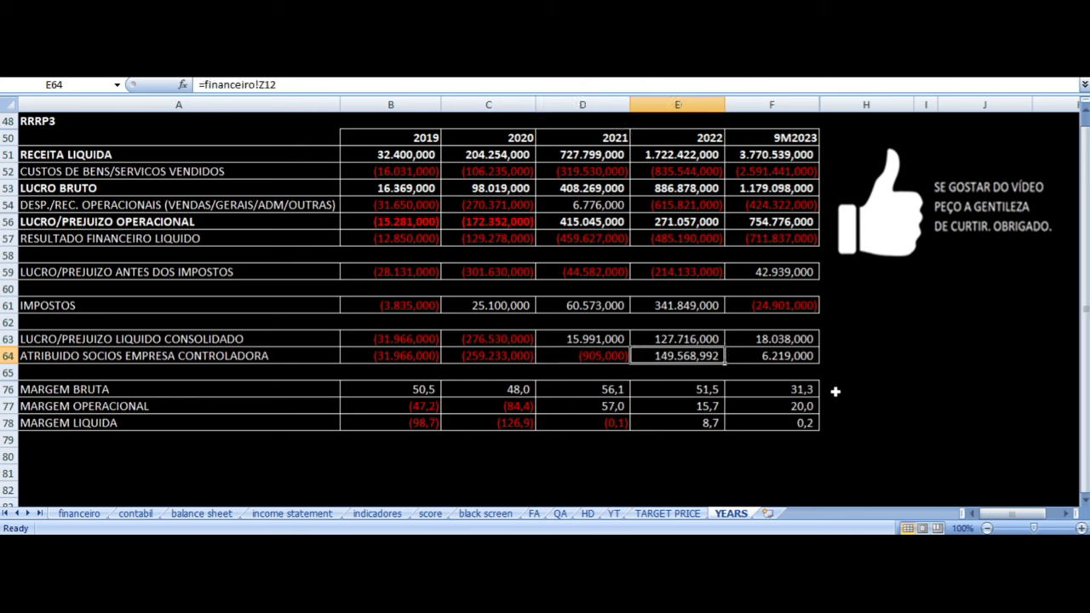
key("Right")
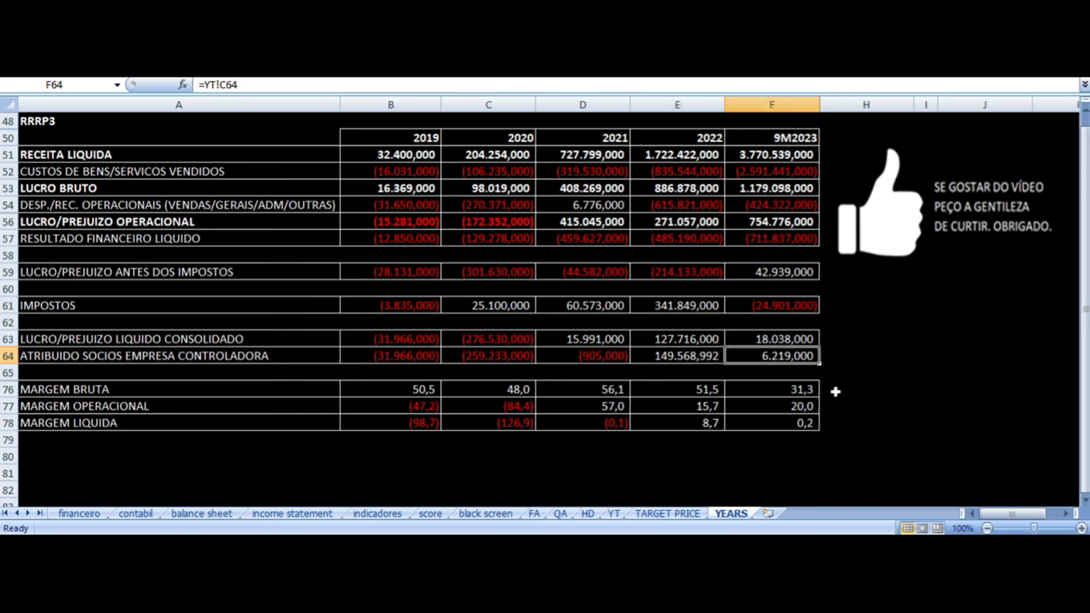
Compare the MARGEM LIQUIDA of 2022 with that of 9M2023.
key("Down")
key("Down")
key("Down")
key("Down")
key("Left")
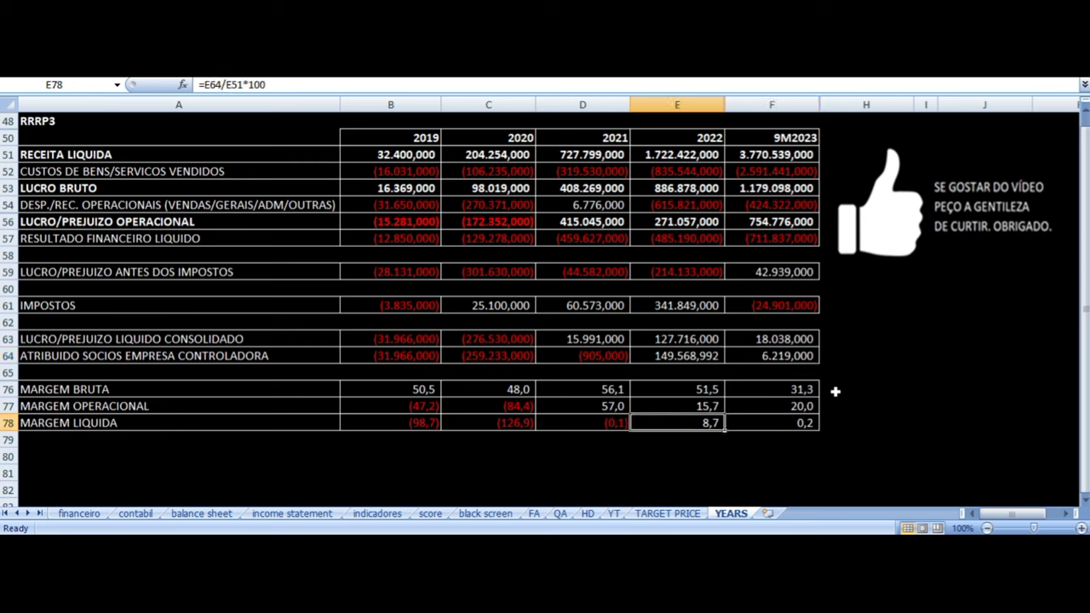
key("Right")
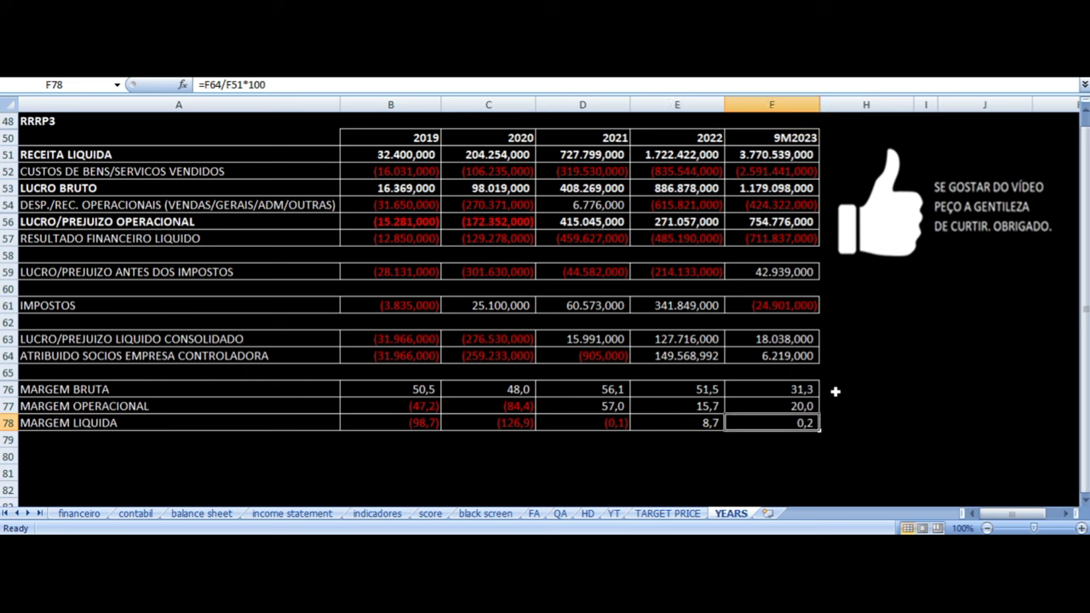
Check the 2022 net profit lines against the 9M2023 LUCRO/PREJUIZO LIQUIDO CONSOLIDADO.
key("Left")
key("Up")
key("Up")
key("Up")
key("Up")
key("Up")
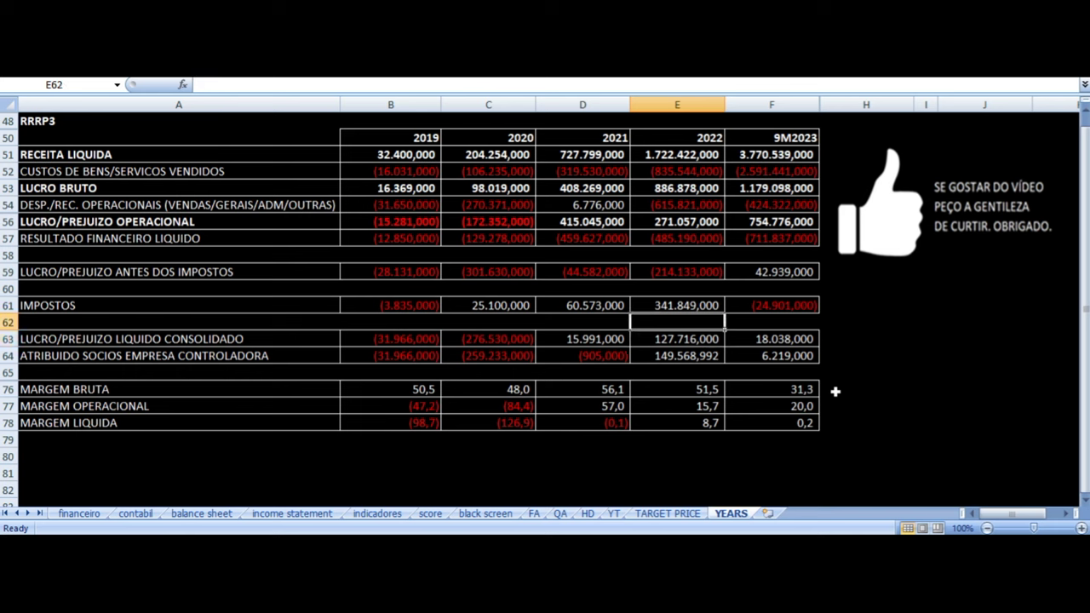
key("Down")
key("Right")
Return to the 9M2023 and 2022 period headings and examine the 9M2023 RECEITA LIQUIDA.
key("Up")
key("Up")
key("Up")
key("Up")
key("Up")
key("Up")
key("Up")
key("Up")
key("Up")
key("Up")
key("Up")
key("Up")
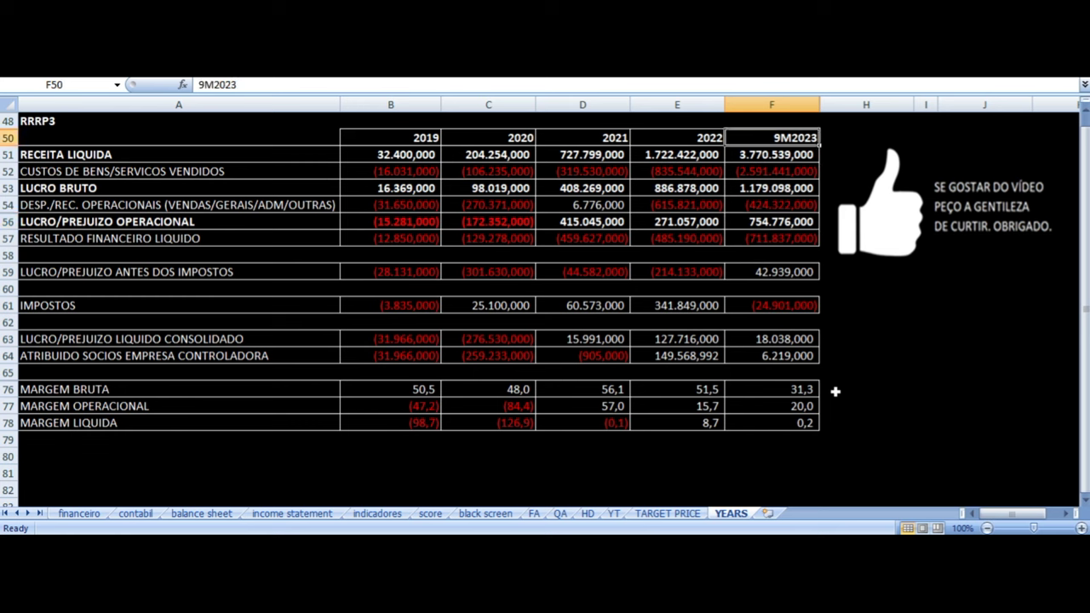
key("Left")
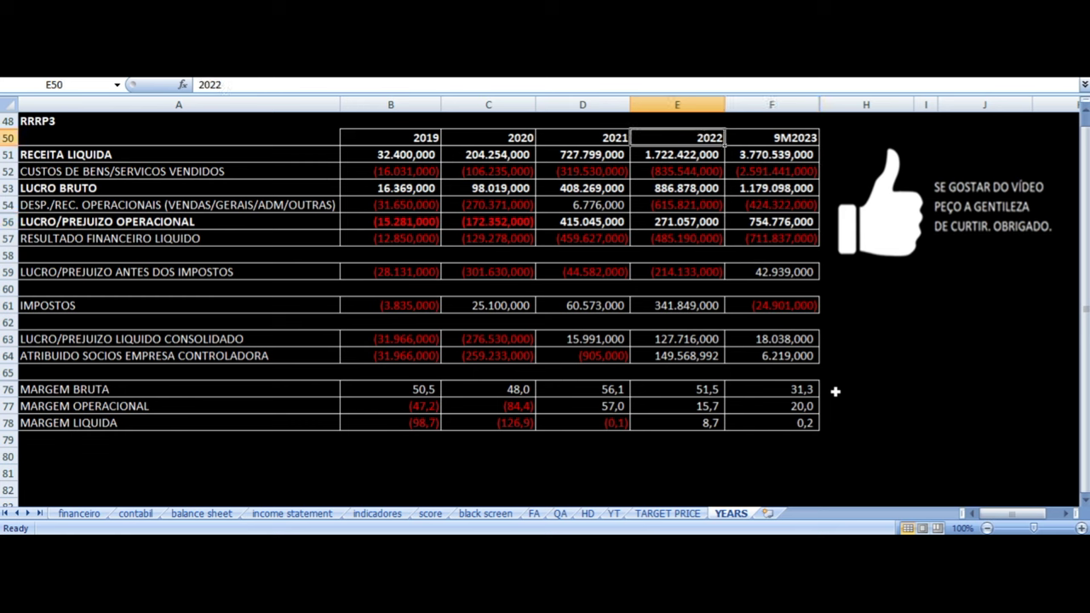
key("Right")
key("Down")
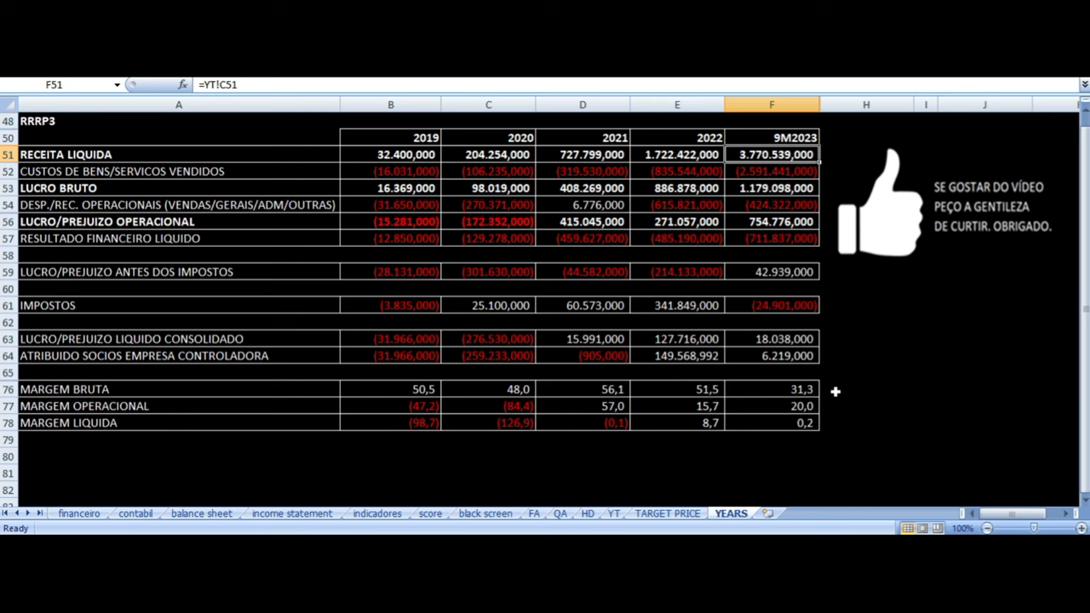
Review 9M2023 from RECEITA LIQUIDA through costs to LUCRO BRUTO and return to RECEITA LIQUIDA.
key("Up")
key("Down")
key("Down")
key("Down")
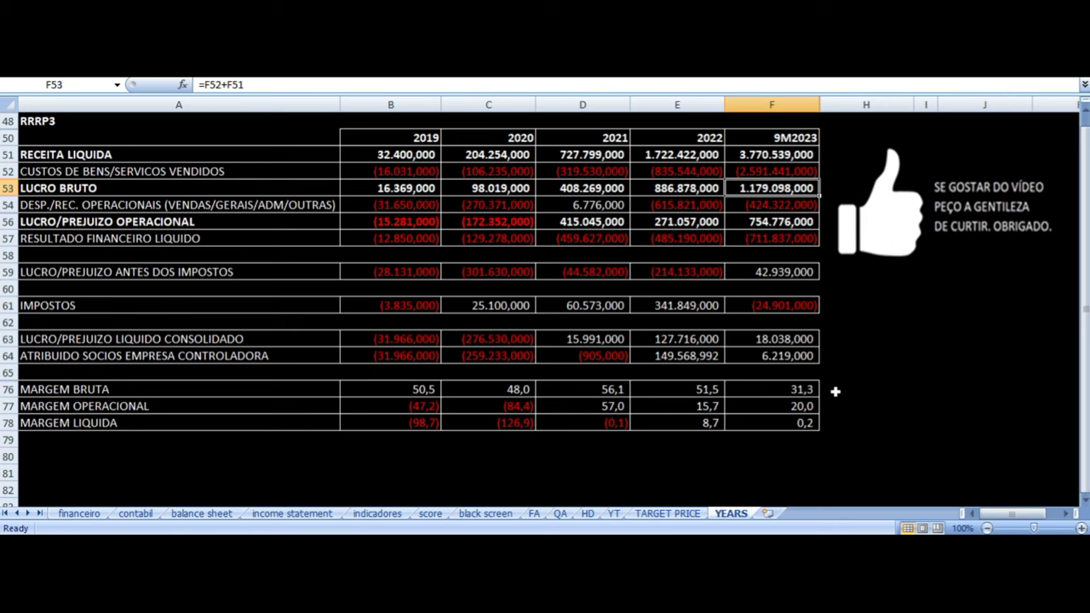
key("Up")
key("Up")
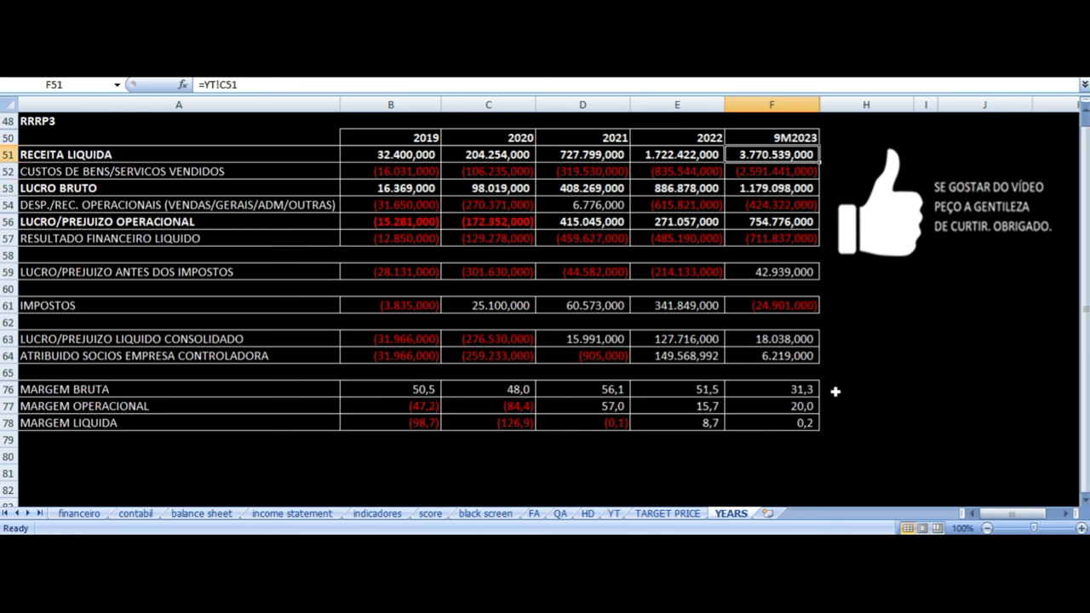
Examine the 9M2023 lines from CUSTOS DE BENS/SERVICOS VENDIDOS through RESULTADO FINANCEIRO LIQUIDO.
key("Down")
key("Down")
key("Down")
key("Down")
key("Down")
key("Down")
key("Down")
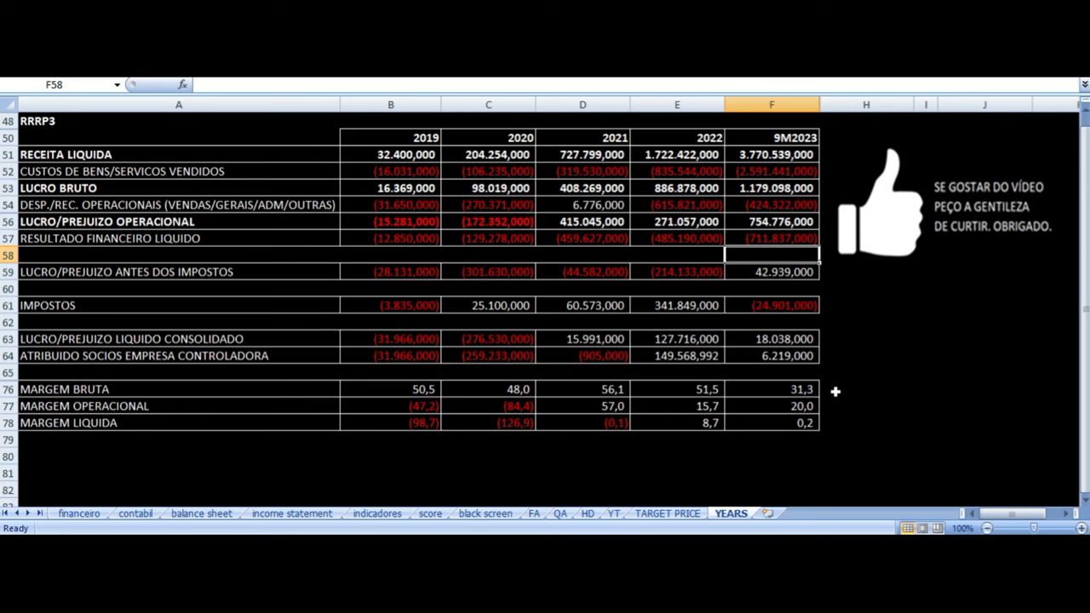
Go back to the 9M2023 costs and review operating expenses, LUCRO/PREJUIZO OPERACIONAL and RESULTADO FINANCEIRO LIQUIDO again.
key("Up")
key("Up")
key("Up")
key("Up")
key("Up")
key("Up")
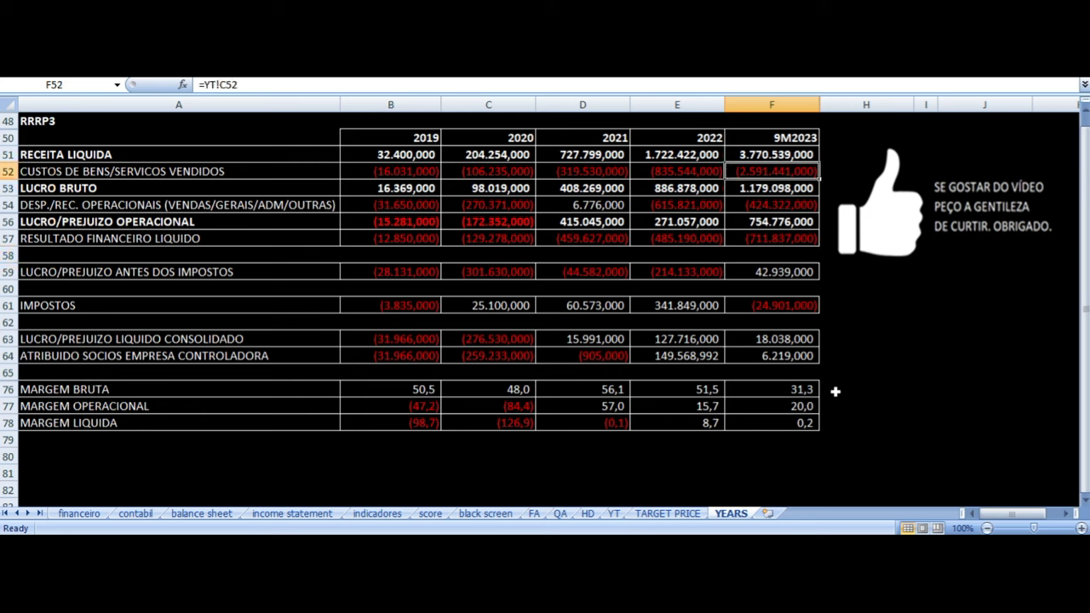
key("Down")
key("Down")
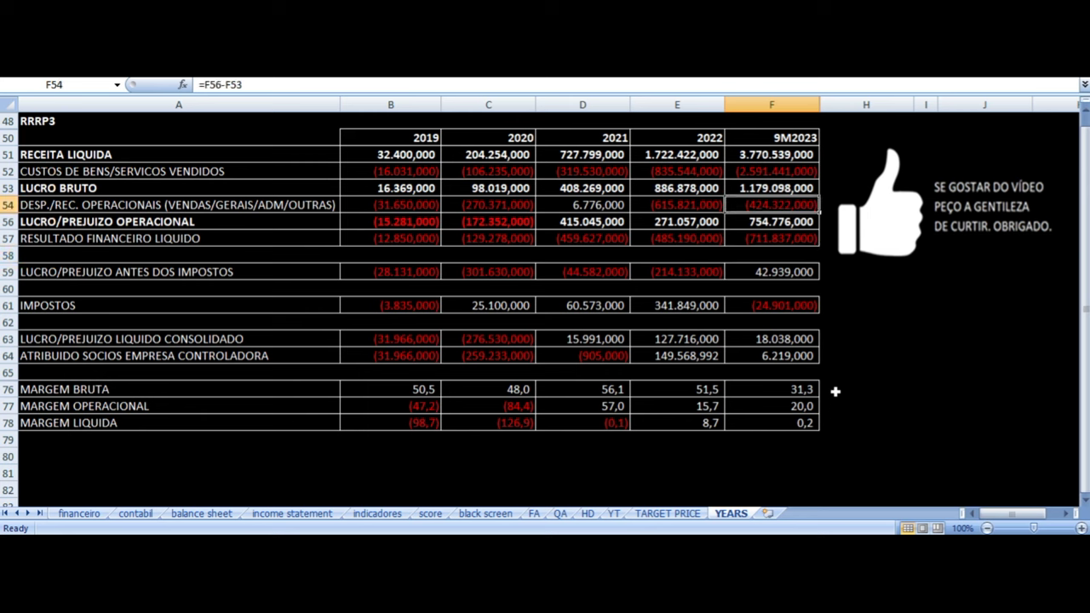
key("Down")
key("Down")
key("Down")
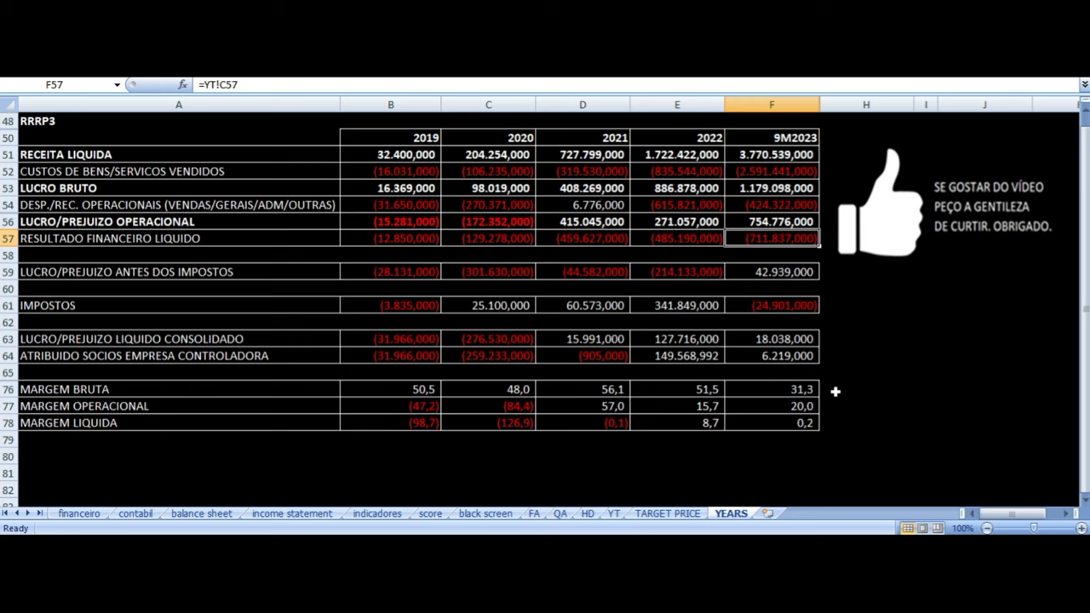
Recheck the 9M2023 cost, operating expense and financial result lines once more.
key("Down")
key("Up")
key("Up")
key("Up")
key("Up")
key("Up")
key("Up")
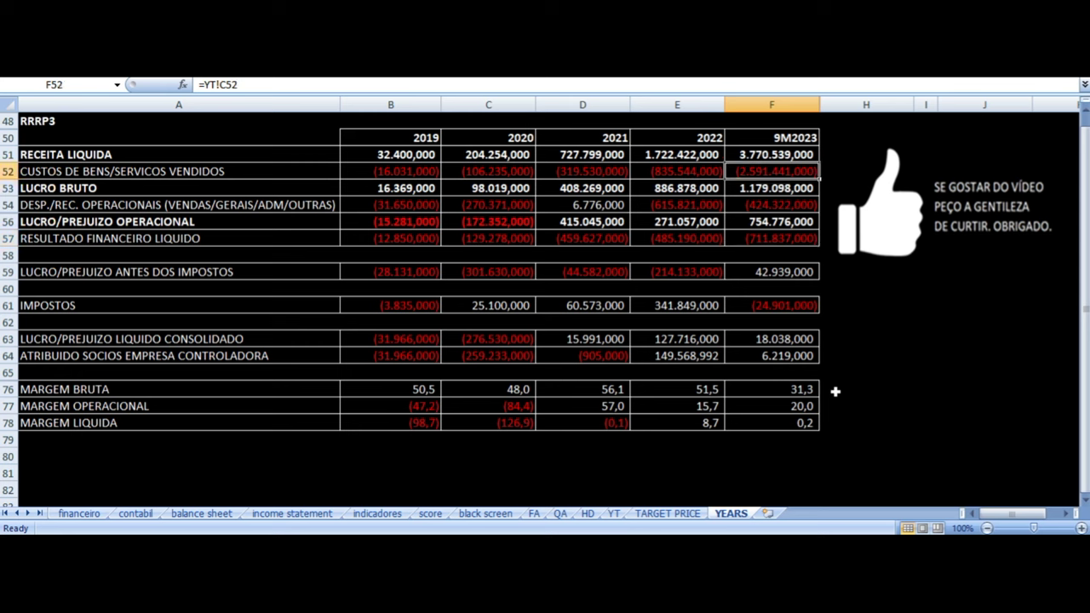
key("Down")
key("Down")
key("Down")
key("Down")
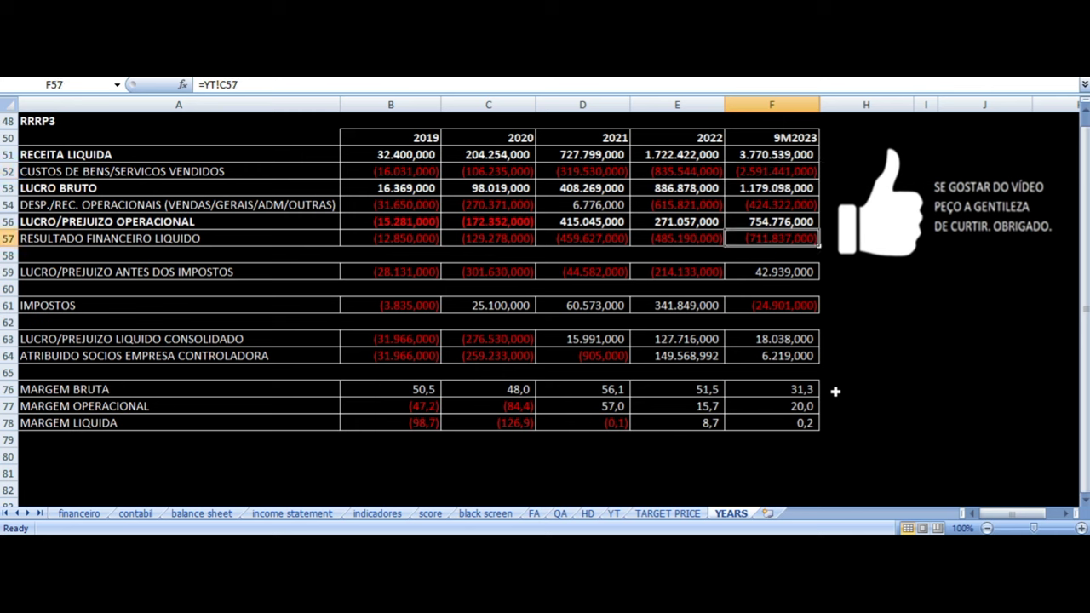
Examine the 9M2023 column from the pre-tax result through IMPOSTOS and net profit down to MARGEM LIQUIDA.
key("Down")
key("Down")
key("Down")
key("Down")
key("Down")
key("Down")
key("Down")
key("Down")
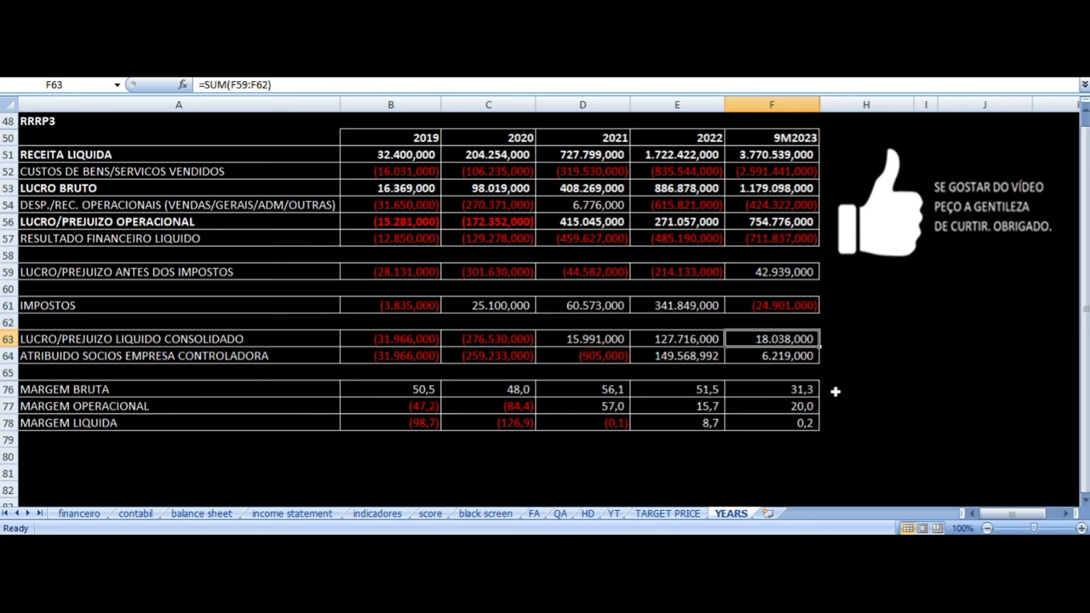
key("Down")
key("Down")
key("Down")
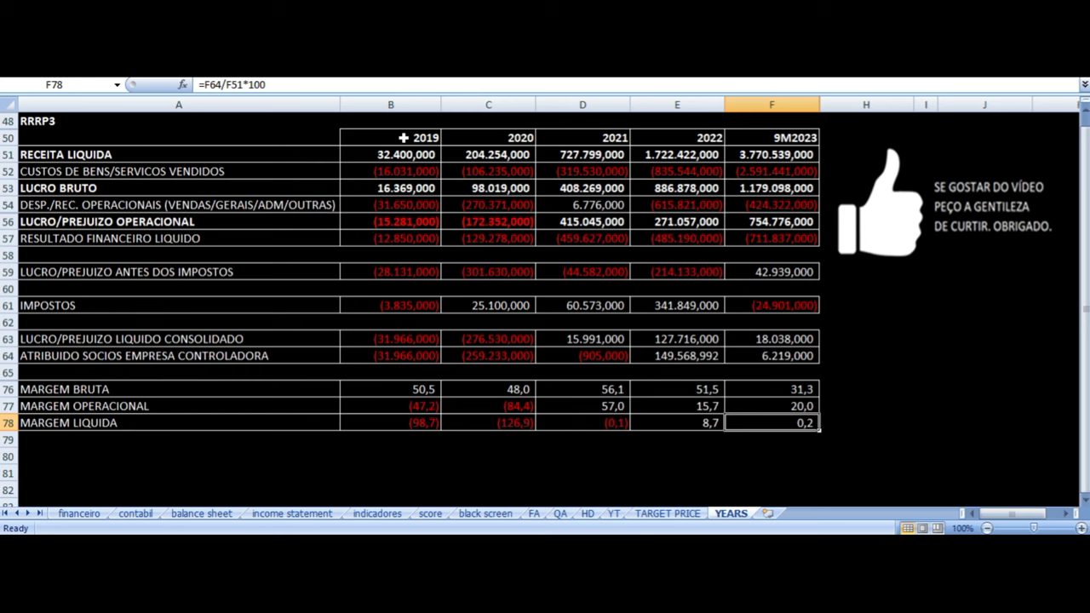
Return to LUCRO/PREJUIZO ANTES DOS IMPOSTOS and compare the 9M2023 figure with 2019 through 2022.
key("Up")
key("Up")
key("Up")
key("Up")
key("Up")
key("Up")
key("Up")
key("Up")
key("Up")
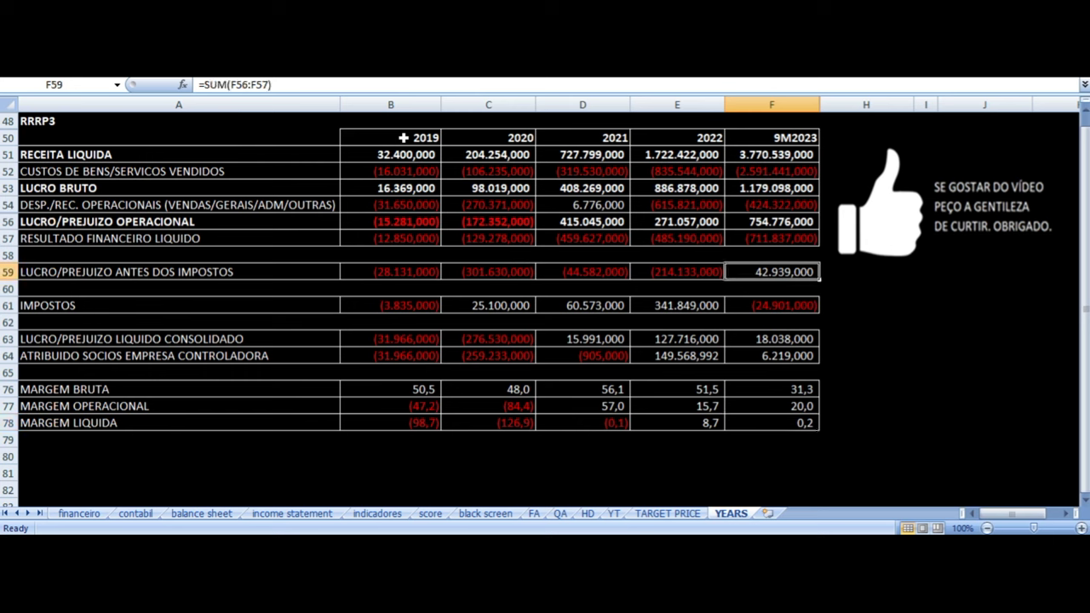
key("Left")
key("Left")
key("Left")
key("Left")
key("Left")
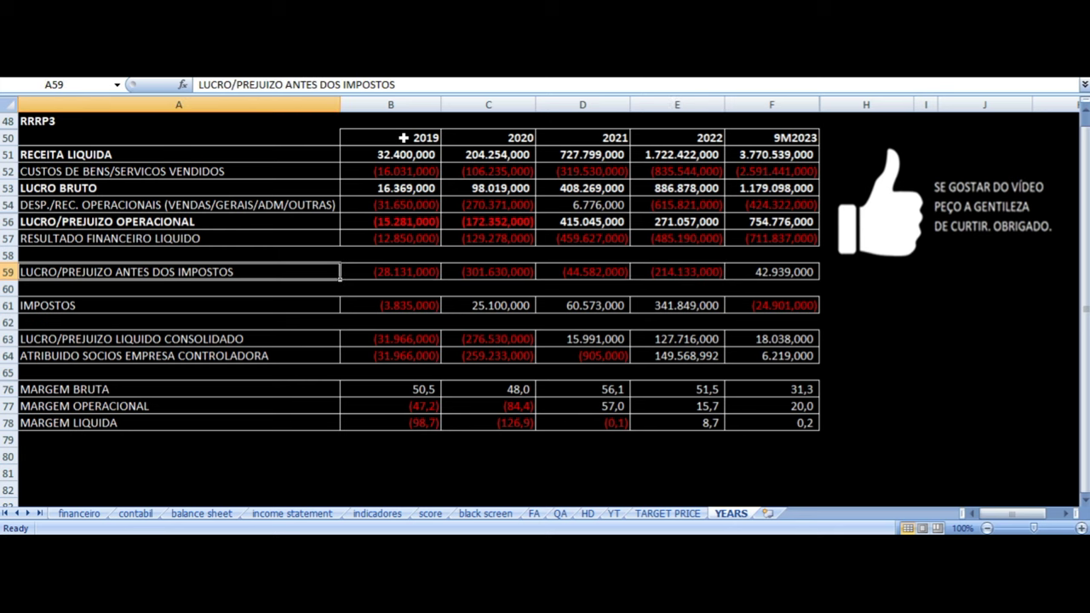
key("Right")
key("Right")
key("Right")
key("Right")
key("Right")
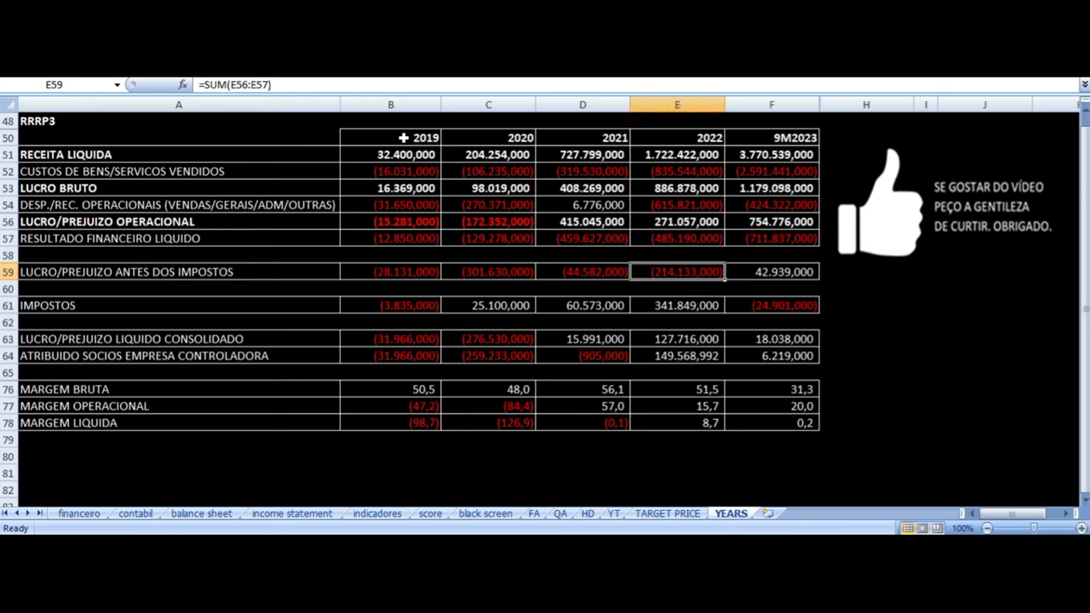
Review the 9M2023 costs, RECEITA LIQUIDA and period heading, and return to the RRRP3 title cell.
left_click(772, 171)
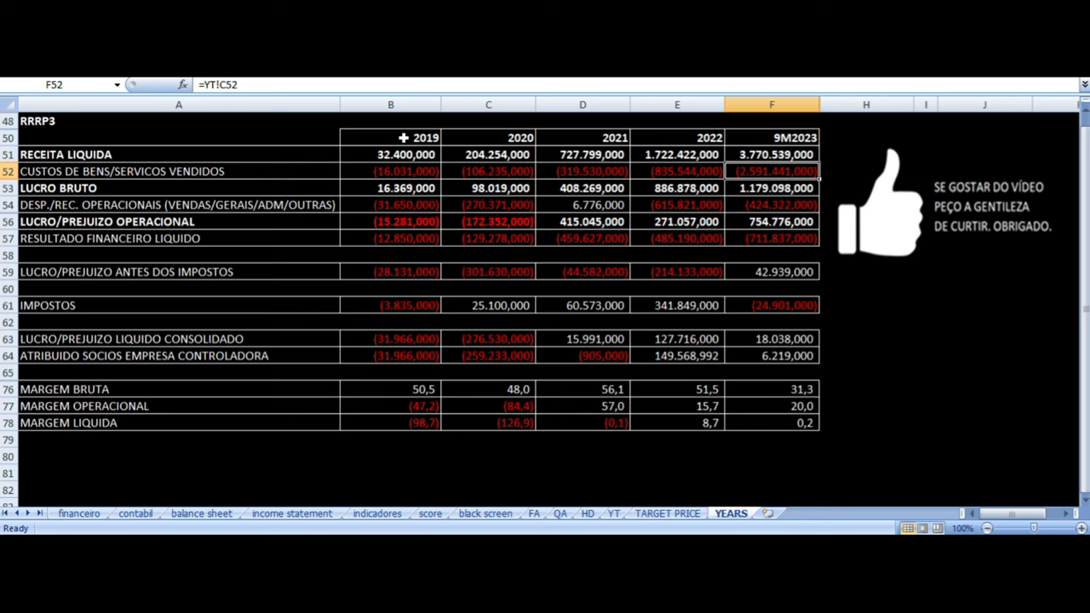
key("Up")
key("Up")
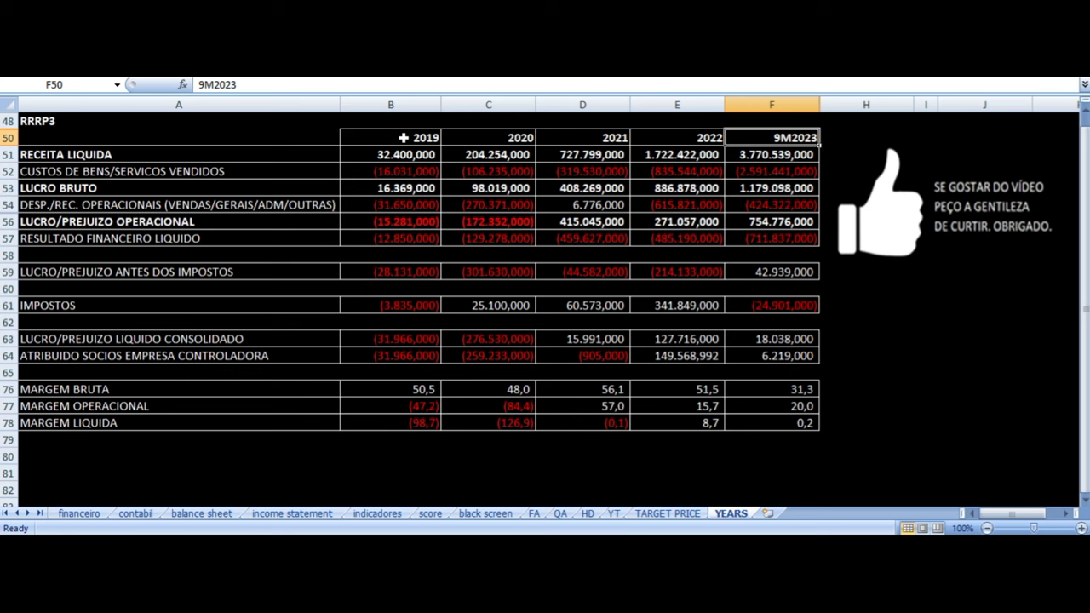
key("Up")
key("Left")
key("Left")
key("Left")
key("Left")
key("Left")
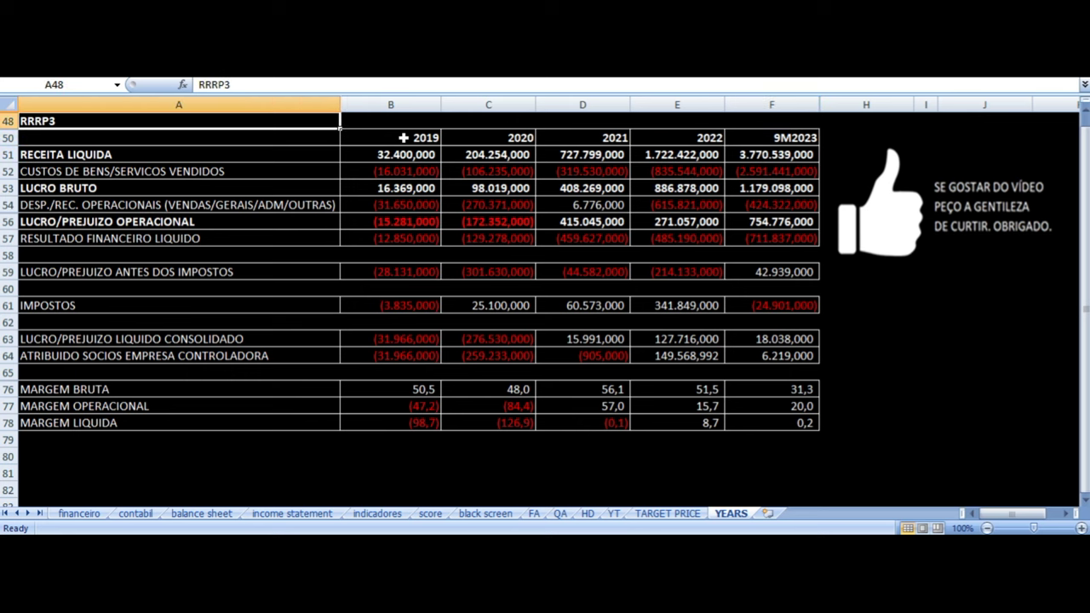